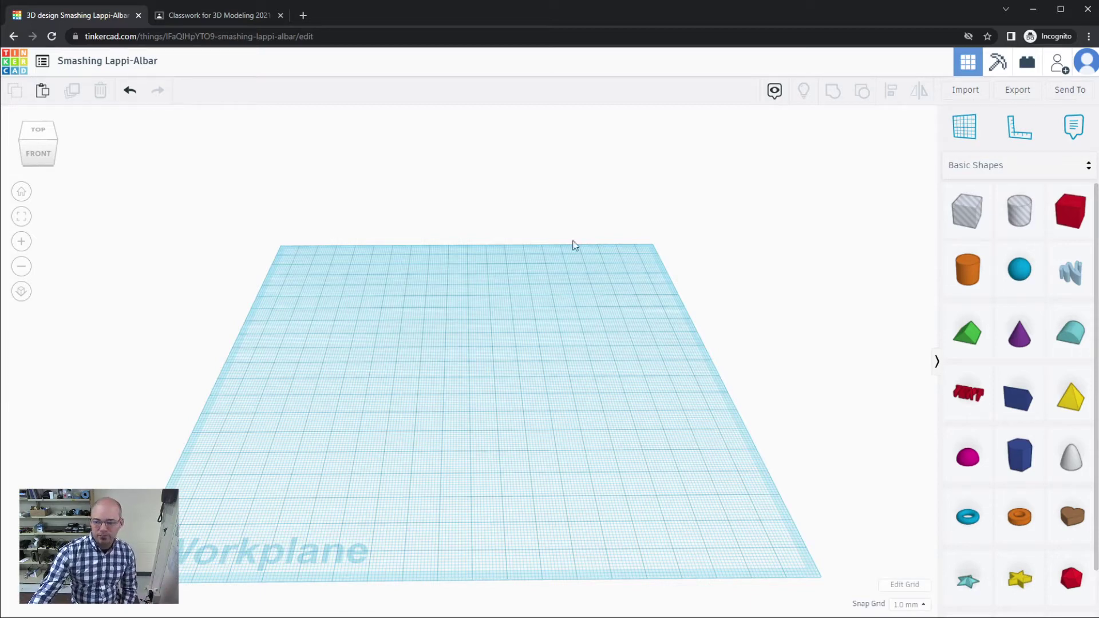
# Place a cylinder near the middle of the workplane and set its sides to 64.
pyautogui.click(966, 279)
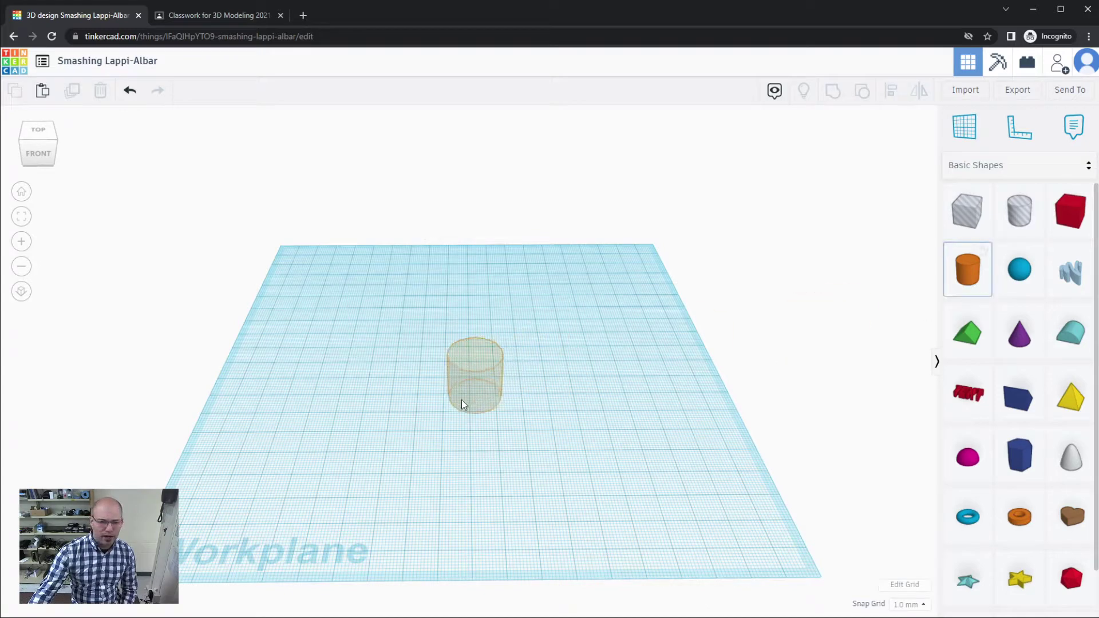
pyautogui.click(424, 403)
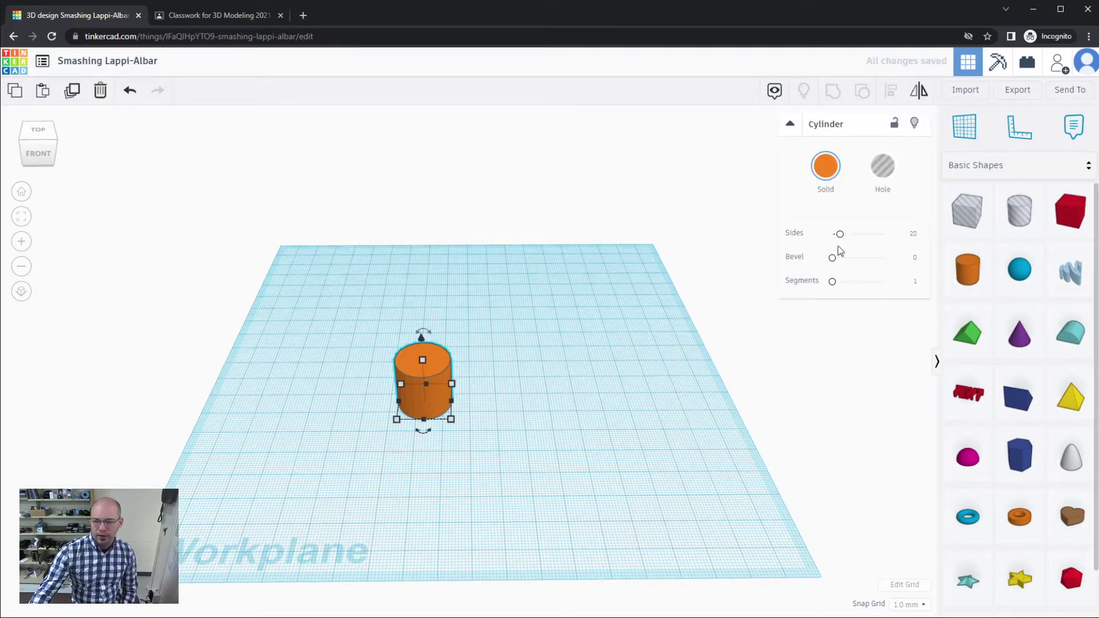
pyautogui.moveTo(839, 234); pyautogui.dragTo(906, 236)
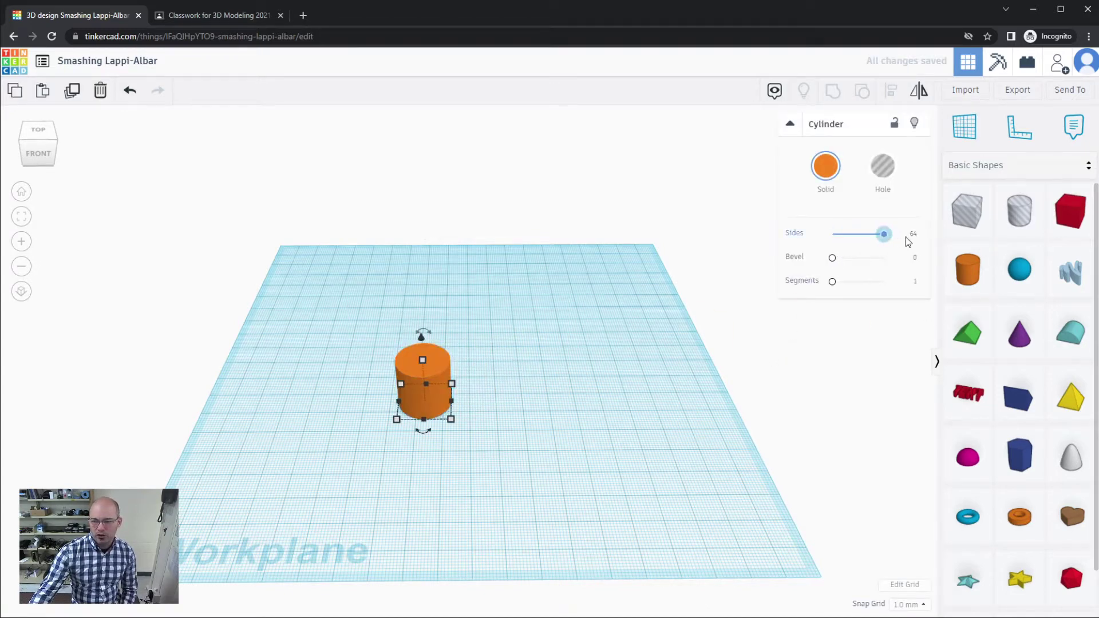
pyautogui.click(457, 451)
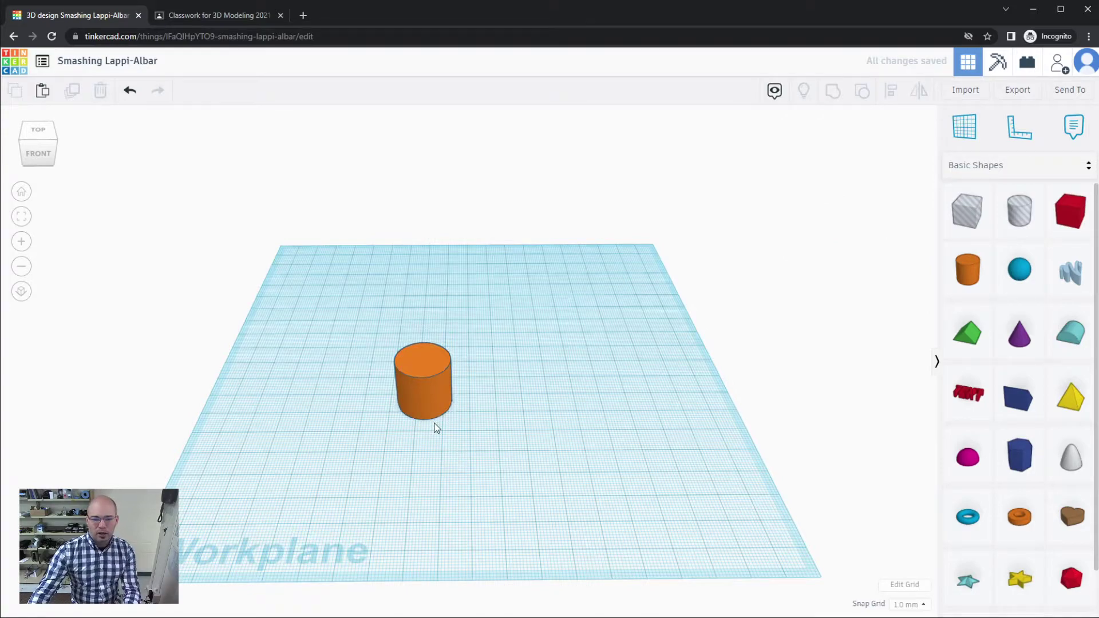
# Move the cylinder about 15 mm back and 3 mm sideways on the workplane.
pyautogui.scroll(4, 436, 425)
pyautogui.moveTo(412, 418); pyautogui.dragTo(430, 376)
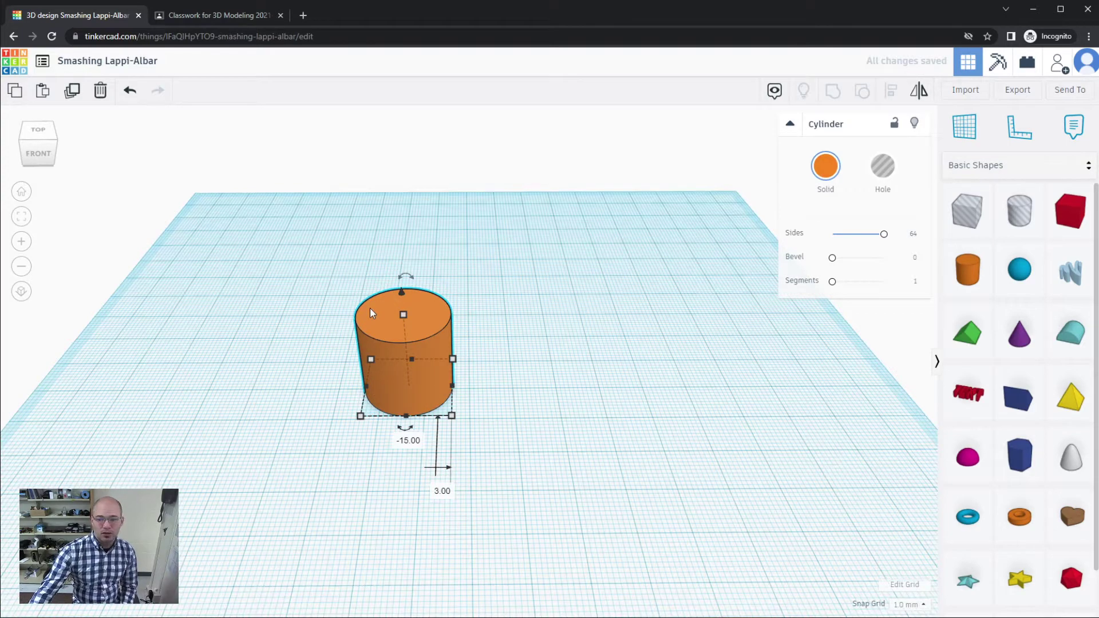
pyautogui.click(553, 411)
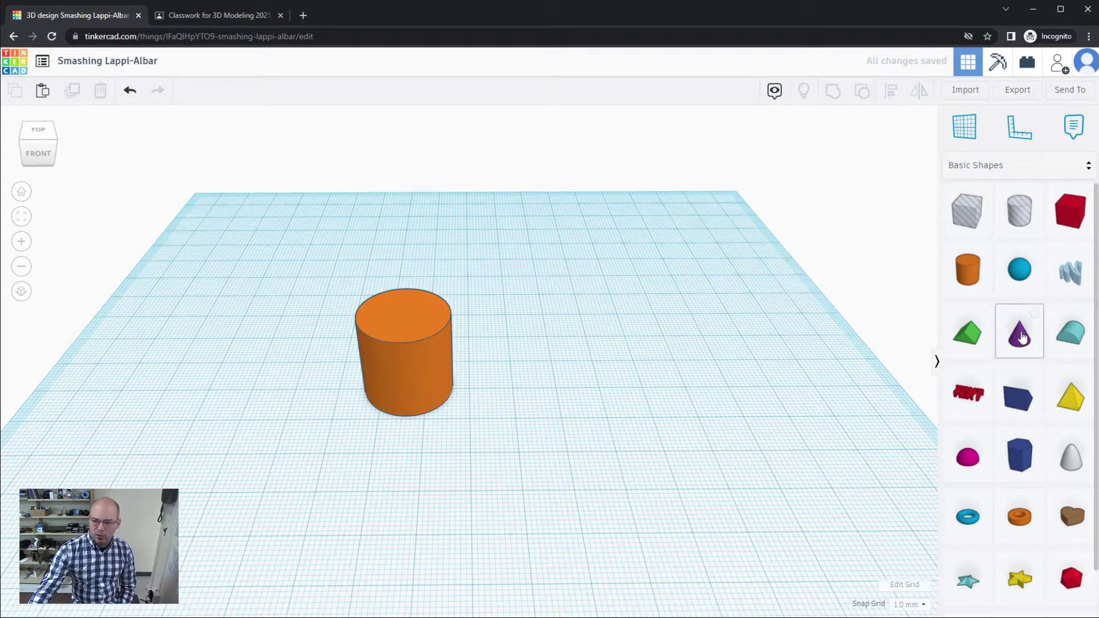
# Place a cone on the workplane beside the cylinder and set its sides to 64.
pyautogui.moveTo(1023, 338); pyautogui.dragTo(559, 397)
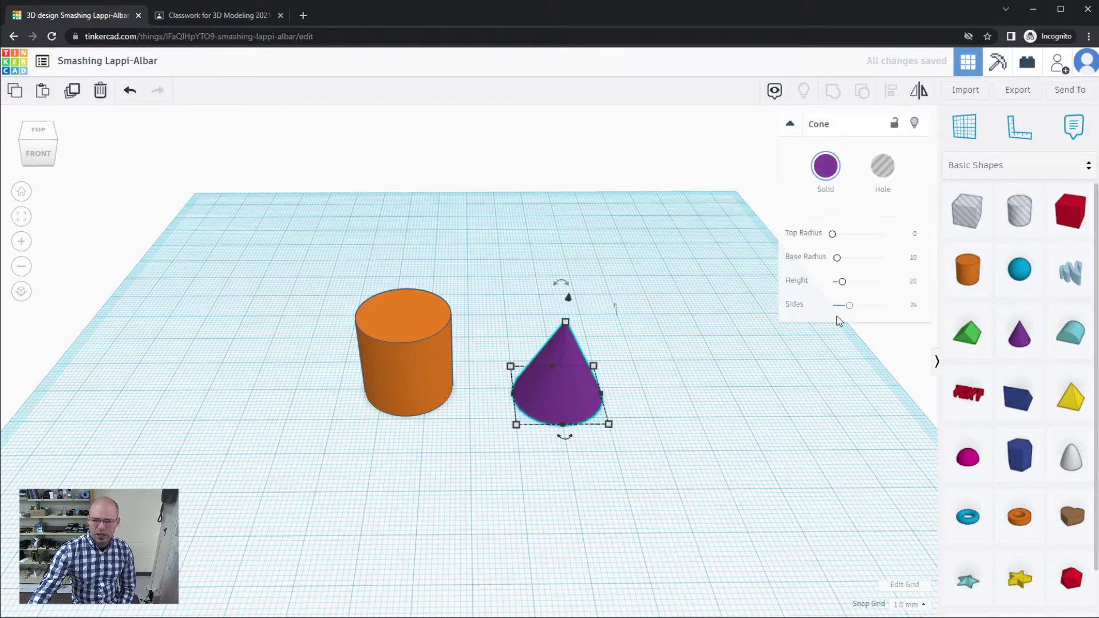
pyautogui.moveTo(851, 310); pyautogui.dragTo(920, 303)
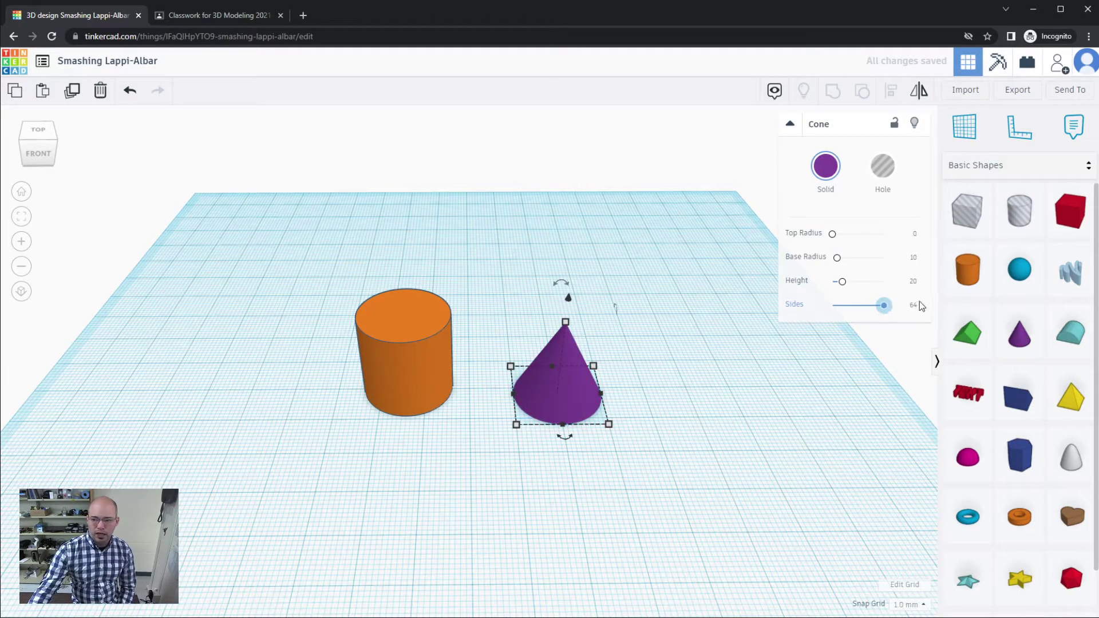
pyautogui.click(750, 413)
# Shift the cone slightly along the workplane, away from the cylinder.
pyautogui.click(577, 397)
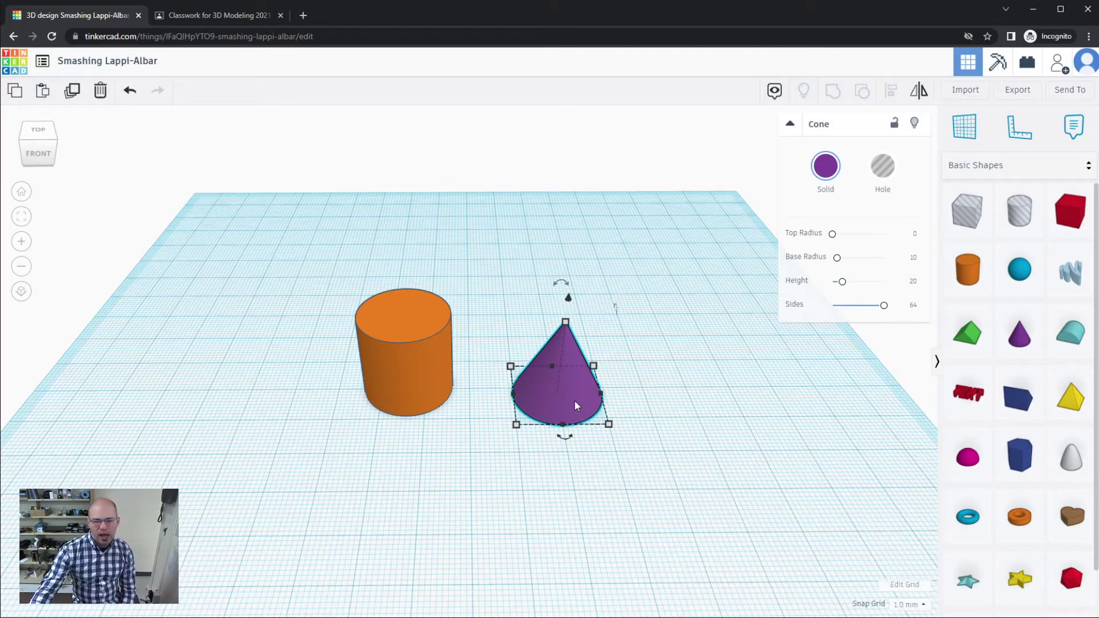
pyautogui.moveTo(575, 402); pyautogui.dragTo(598, 393)
pyautogui.moveTo(561, 483)
pyautogui.mouseDown(button='right')
pyautogui.moveTo(442, 480)
pyautogui.moveTo(402, 421)
pyautogui.moveTo(547, 476)
pyautogui.moveTo(630, 473)
pyautogui.moveTo(533, 465)
pyautogui.moveTo(559, 466)
pyautogui.mouseUp(button='right')
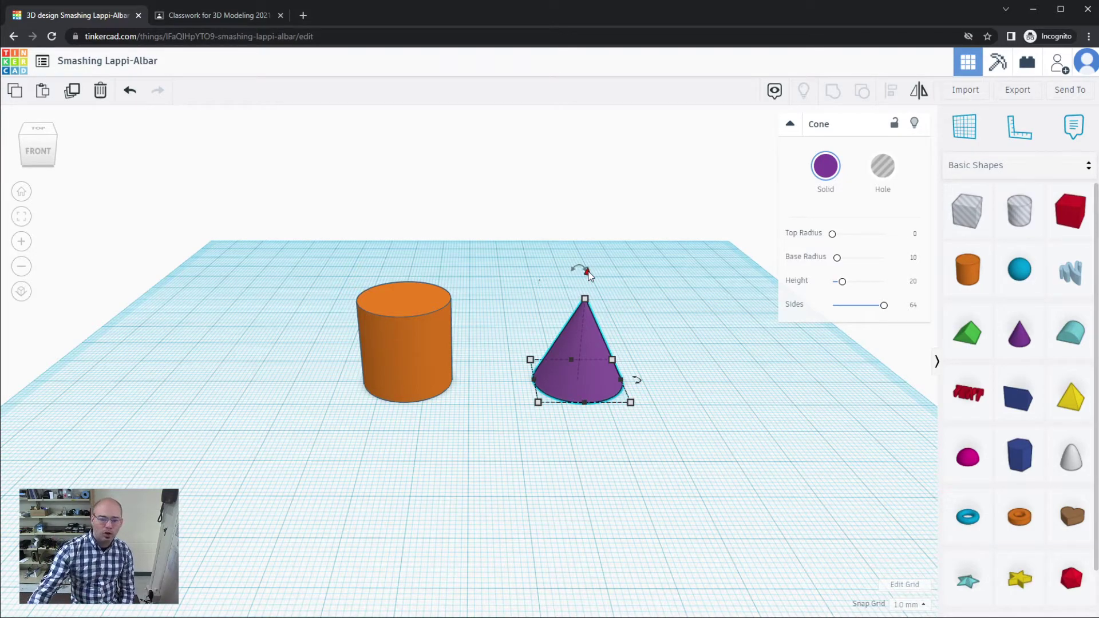
# Try raising the cone 20 mm above the workplane and undo the height changes.
pyautogui.moveTo(588, 271); pyautogui.dragTo(571, 178)
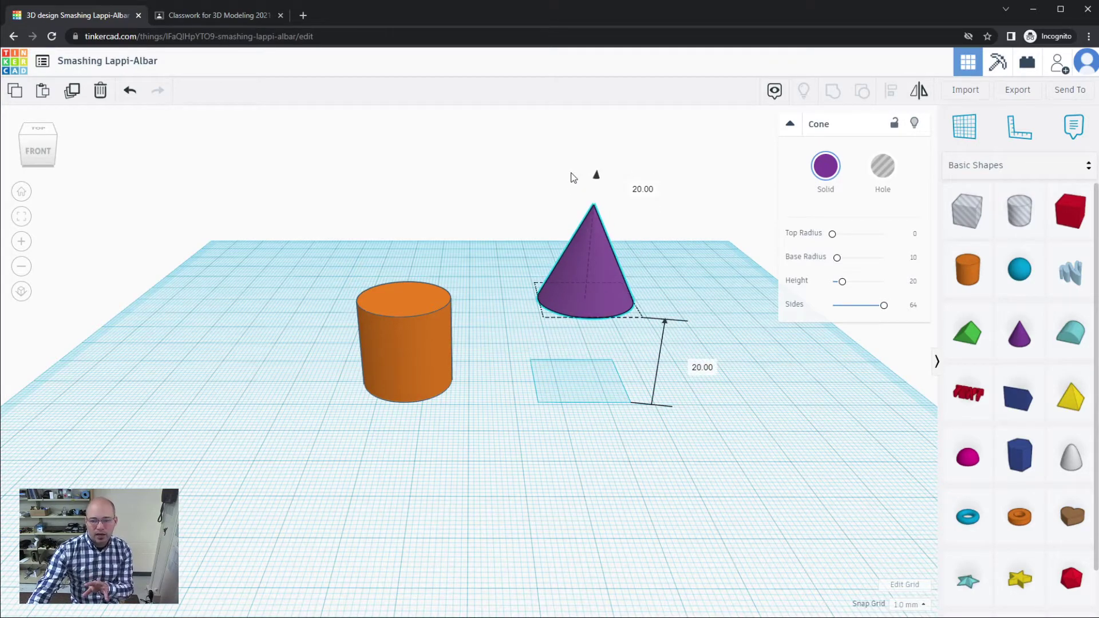
pyautogui.moveTo(571, 177); pyautogui.dragTo(592, 213)
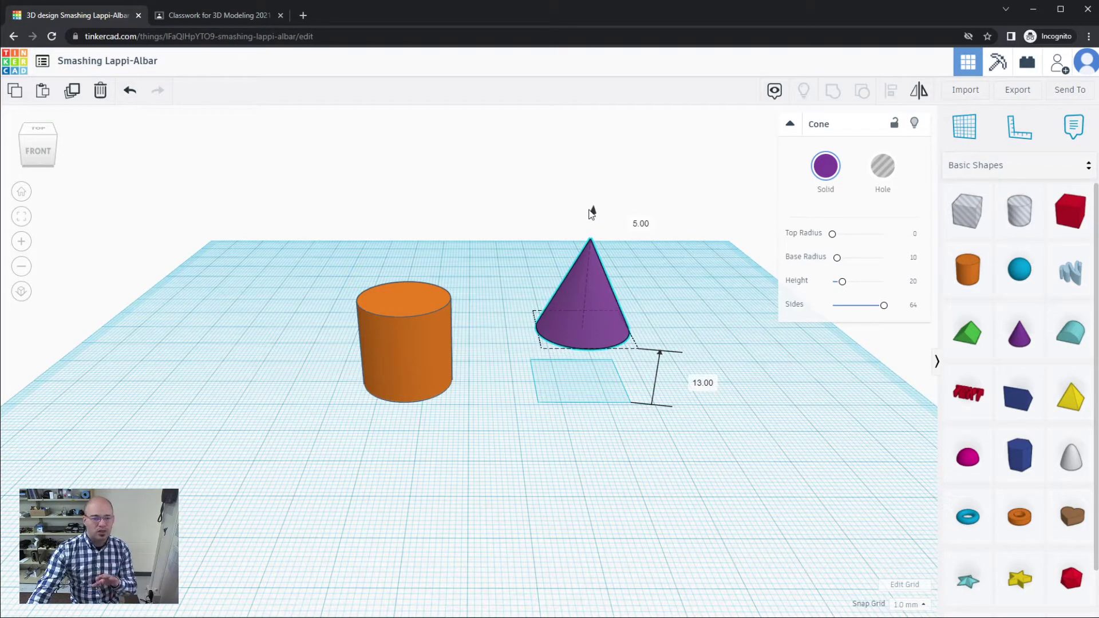
pyautogui.hotkey('ctrl', 'z')
pyautogui.hotkey('ctrl', 'z')
pyautogui.hotkey('ctrl', 'z')
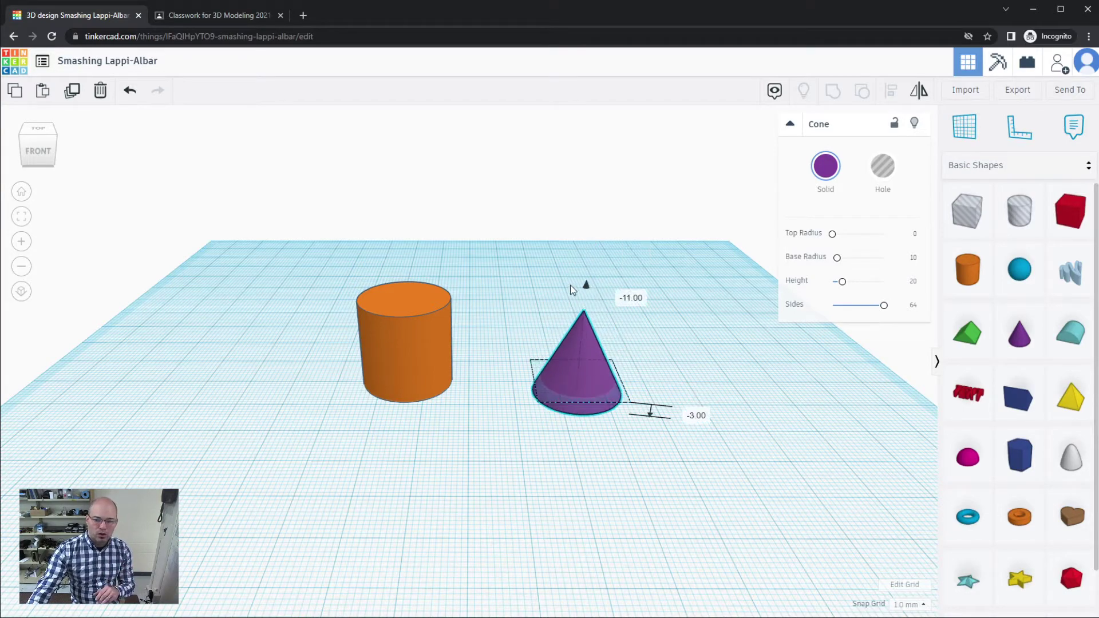
pyautogui.hotkey('ctrl', 'z')
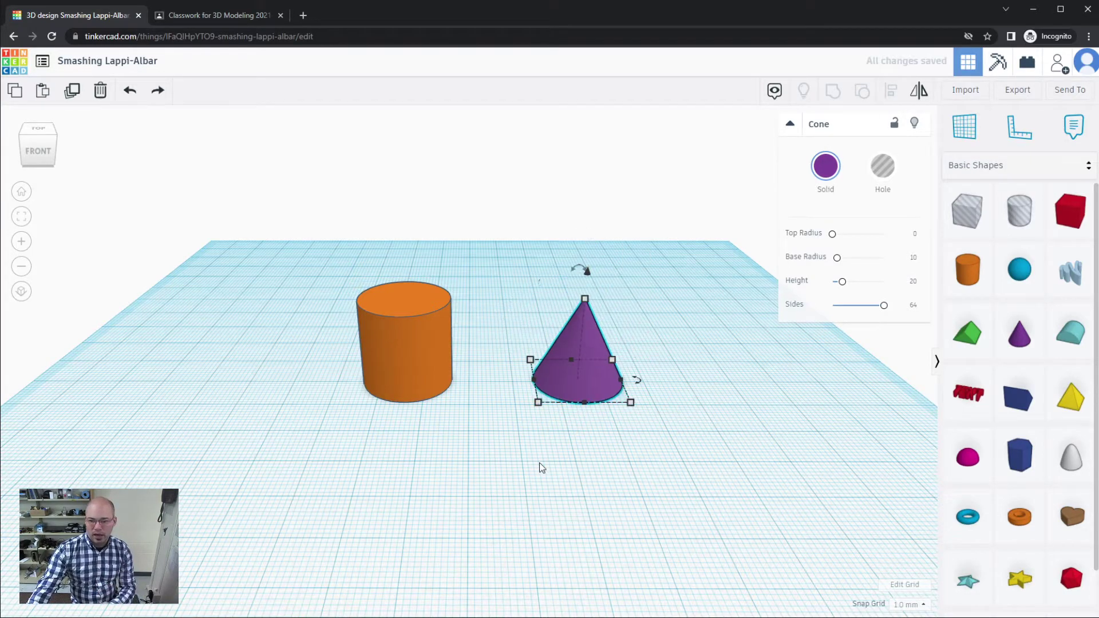
# Raise the cone 6 mm above the workplane.
pyautogui.click(540, 464)
pyautogui.click(572, 325)
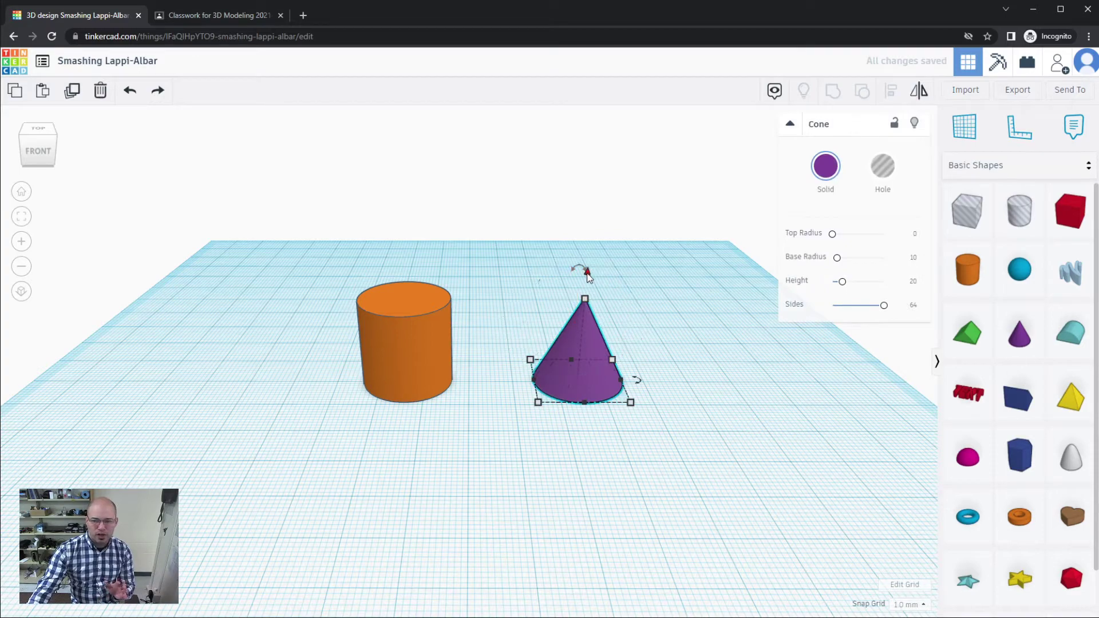
pyautogui.moveTo(586, 271); pyautogui.dragTo(592, 251)
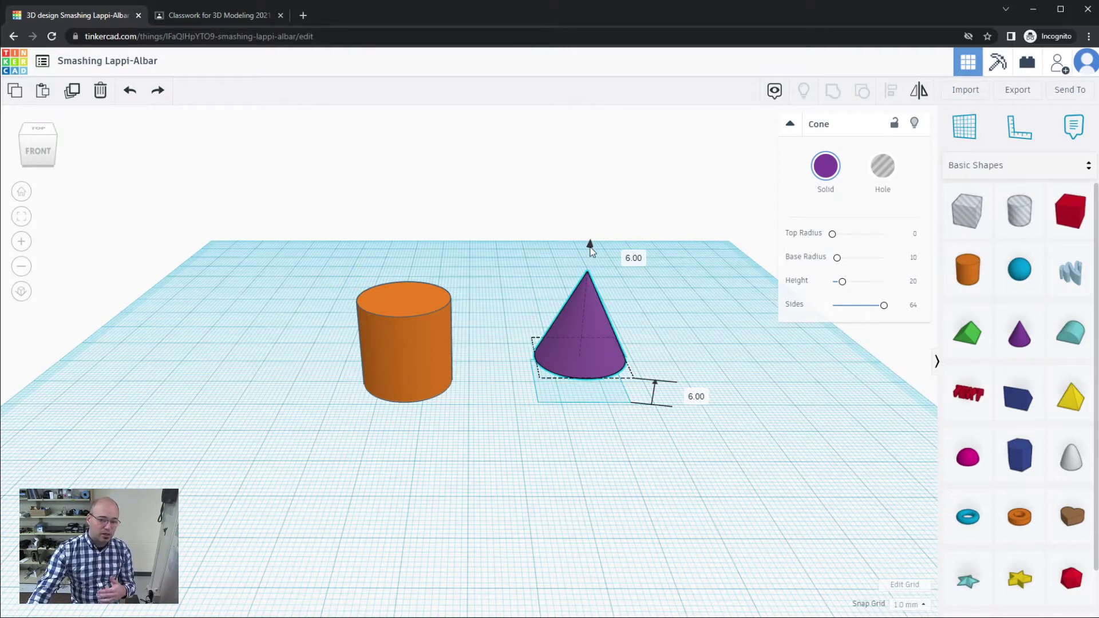
pyautogui.moveTo(591, 249); pyautogui.dragTo(591, 249)
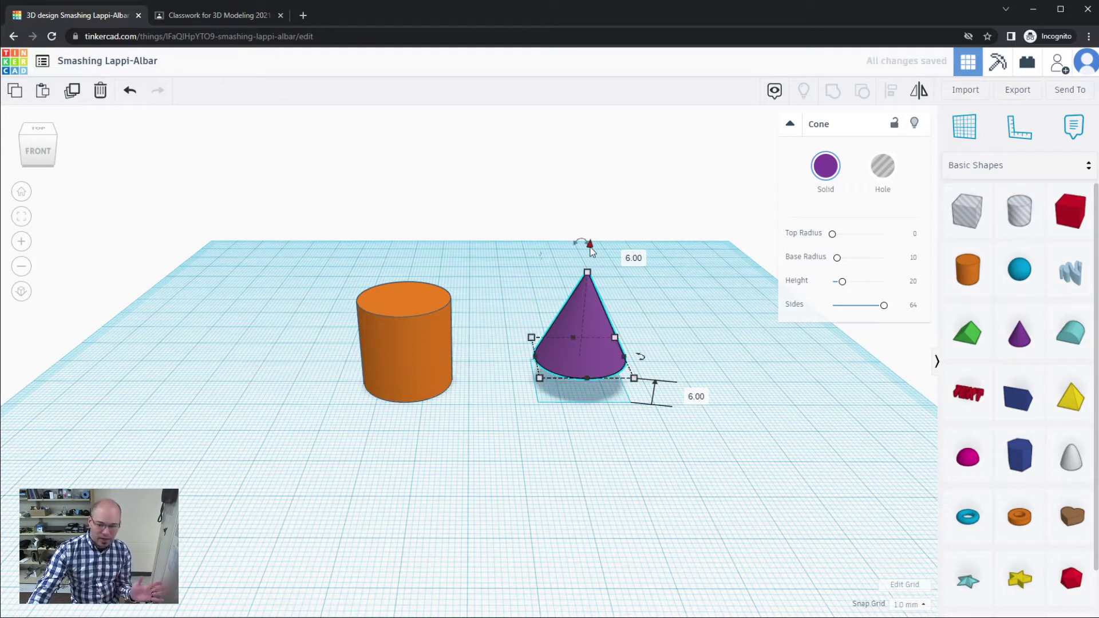
# Raise the cone a further 7 mm, to 13 mm above the workplane.
pyautogui.click(485, 284)
pyautogui.click(575, 299)
pyautogui.moveTo(593, 248); pyautogui.dragTo(593, 216)
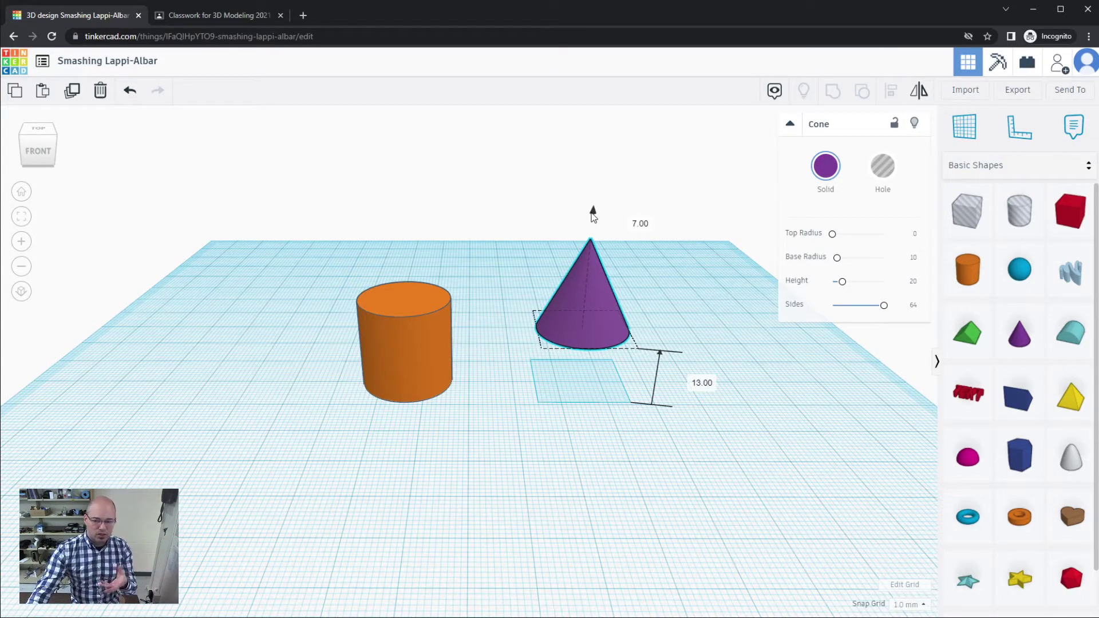
pyautogui.moveTo(593, 214); pyautogui.dragTo(593, 215)
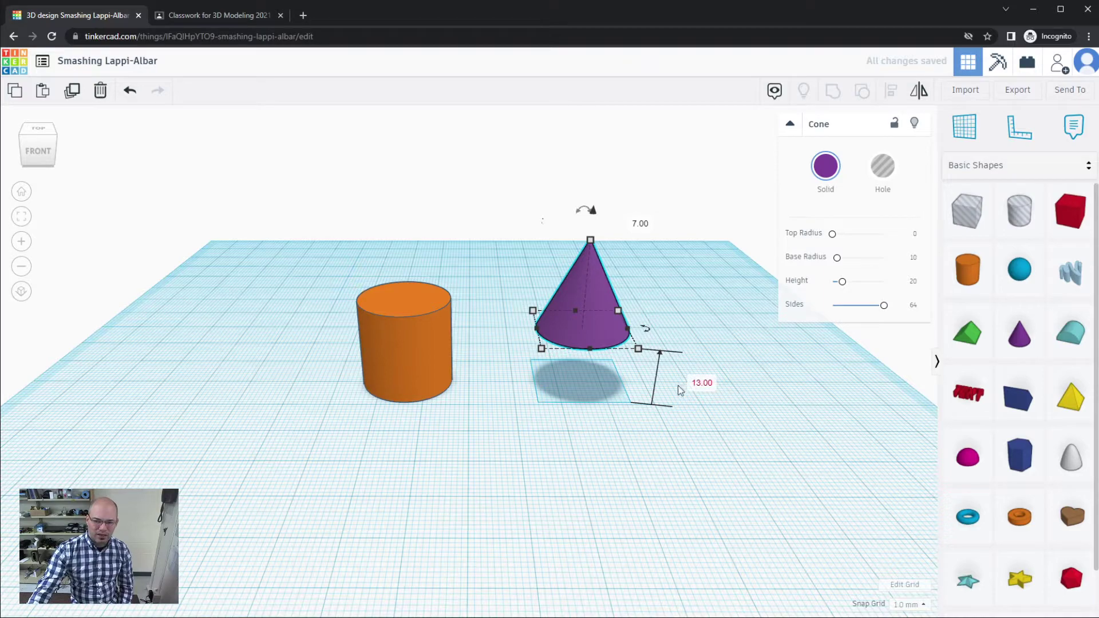
# Check the cylinder's height dimension.
pyautogui.click(407, 358)
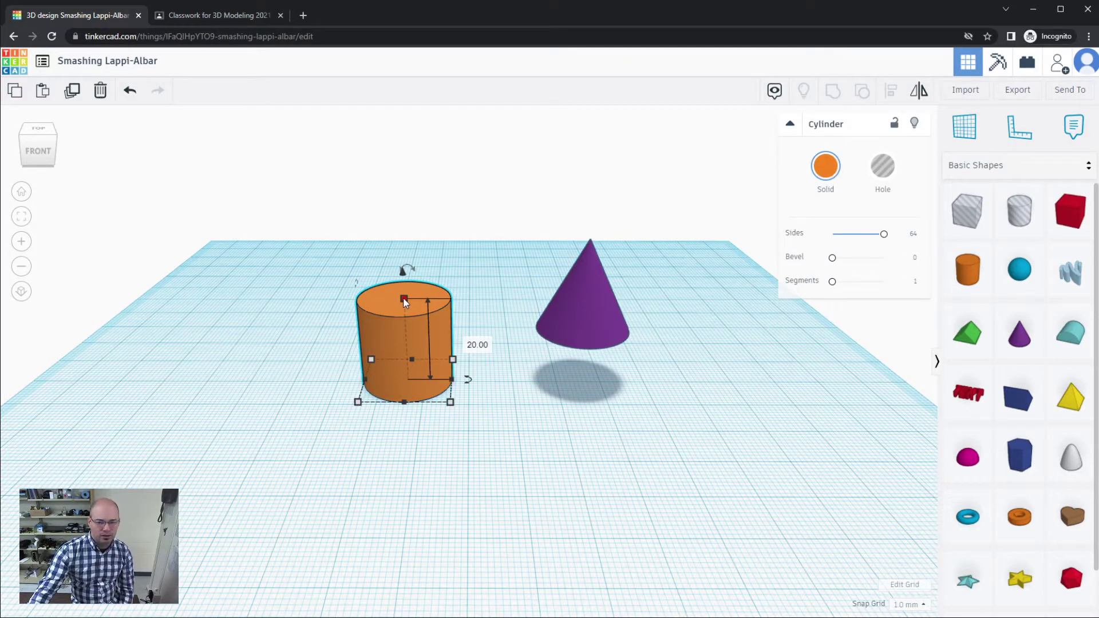
pyautogui.moveTo(404, 298)
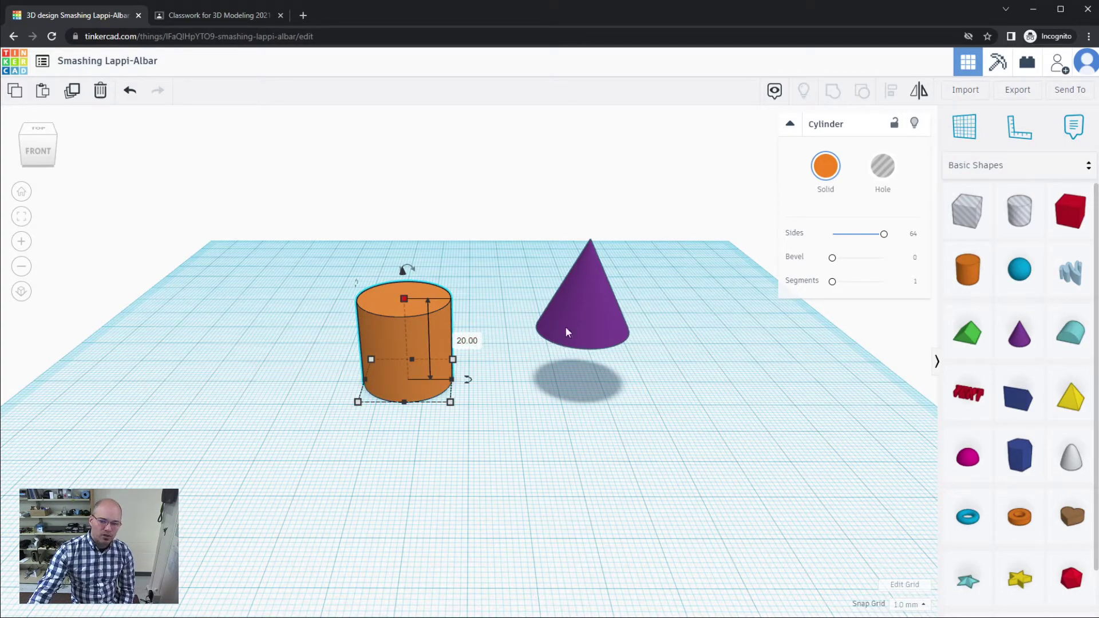
pyautogui.click(548, 452)
# Raise the cone to 20 mm above the workplane, level with the cylinder's top.
pyautogui.click(597, 324)
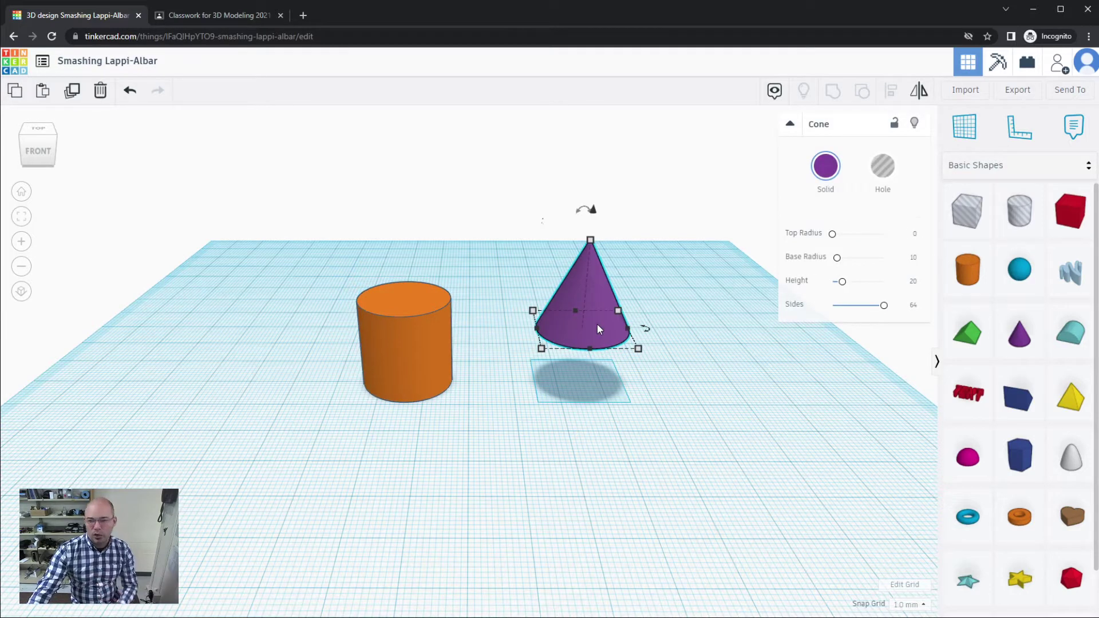
pyautogui.click(594, 213)
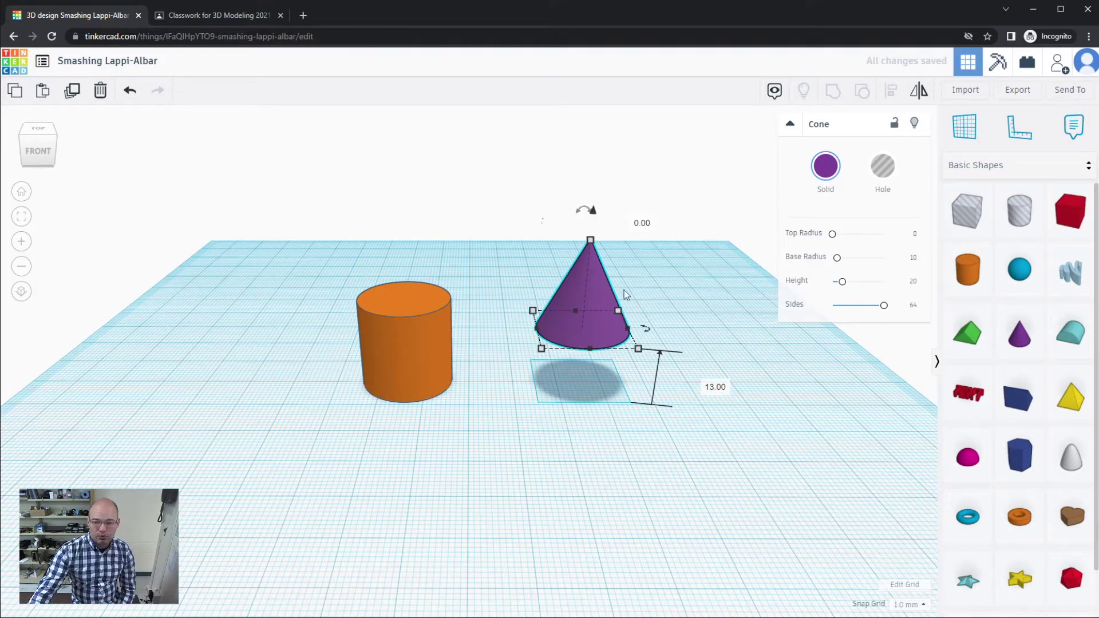
pyautogui.moveTo(593, 217); pyautogui.dragTo(593, 177)
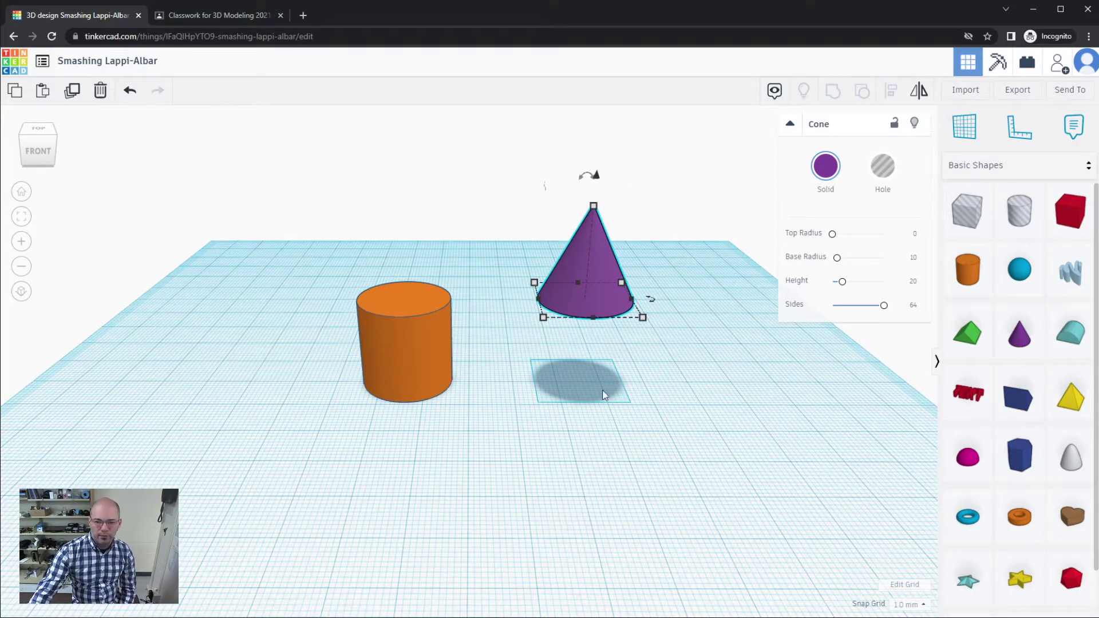
# Move the raised cone across so it sits on top of the cylinder.
pyautogui.moveTo(510, 427); pyautogui.dragTo(517, 481, button='right')
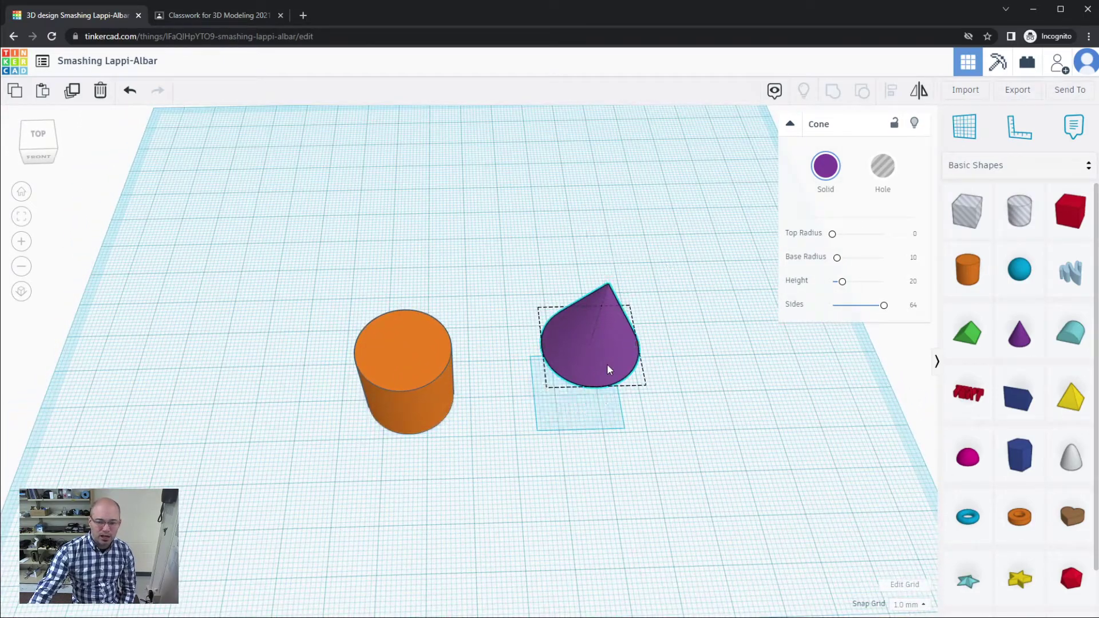
pyautogui.moveTo(607, 363); pyautogui.dragTo(411, 371)
pyautogui.moveTo(322, 431); pyautogui.dragTo(306, 406, button='right')
# Select the cone and cylinder together and use Align to center them on each other across the workplane.
pyautogui.moveTo(316, 159); pyautogui.dragTo(549, 465)
pyautogui.click(891, 90)
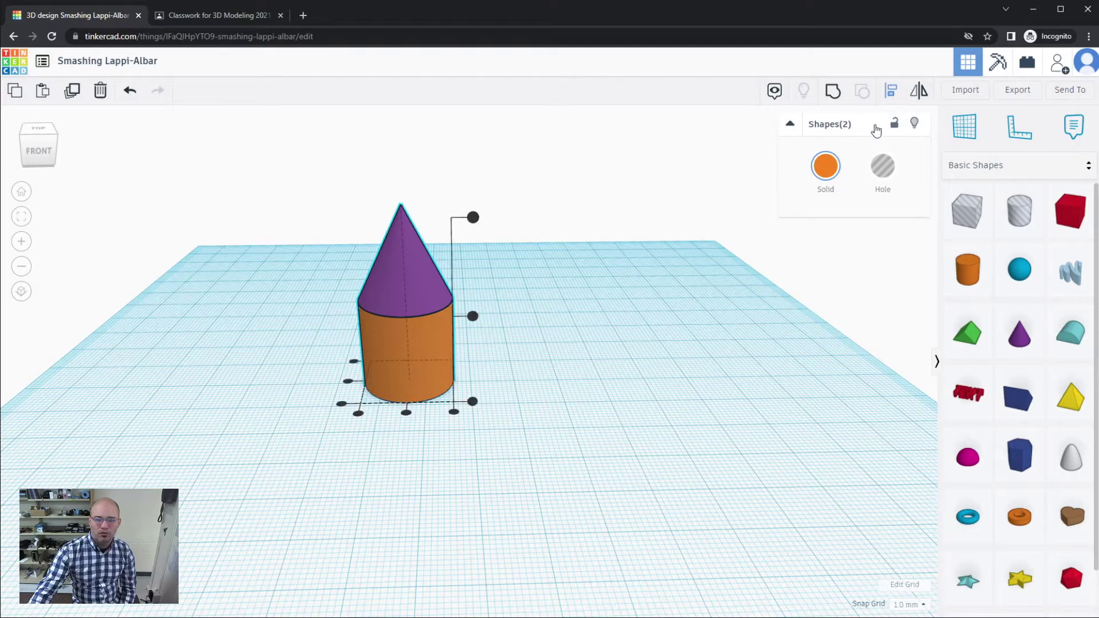
pyautogui.moveTo(368, 498); pyautogui.dragTo(348, 523, button='right')
pyautogui.click(362, 510)
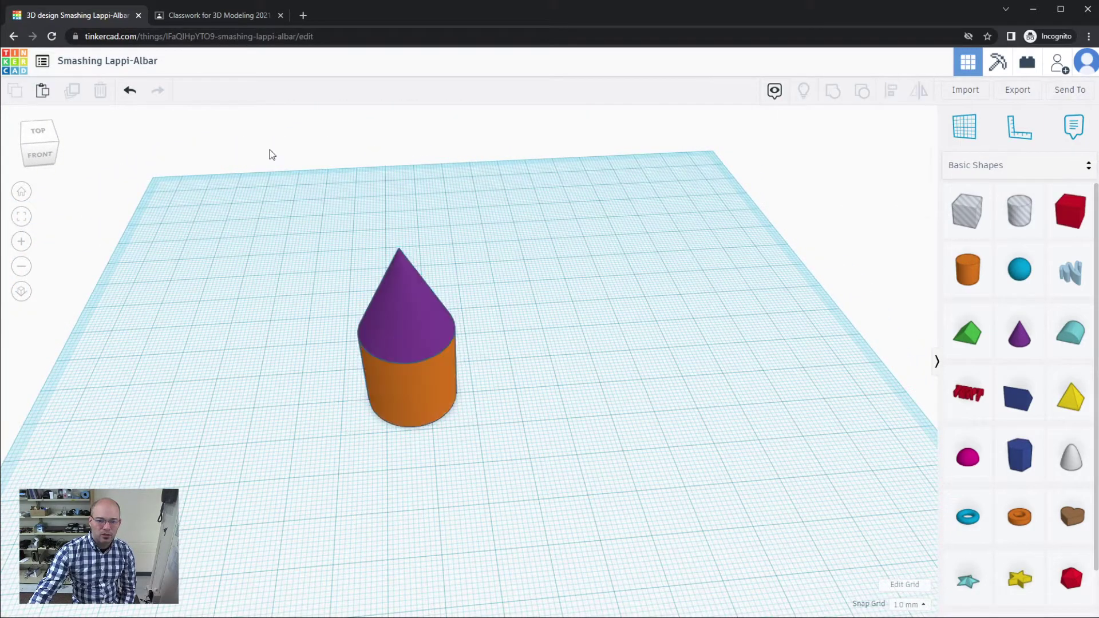
# Reopen Align for both shapes and examine the horizontal and vertical alignment handles, including the top alignment preview.
pyautogui.moveTo(327, 222); pyautogui.dragTo(579, 558)
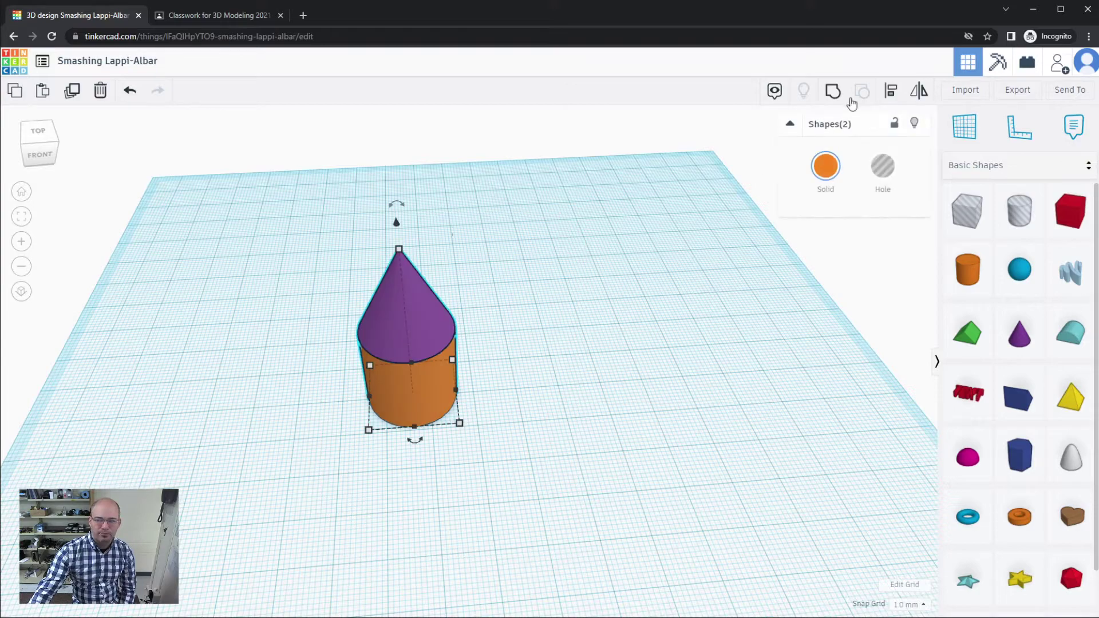
pyautogui.click(891, 90)
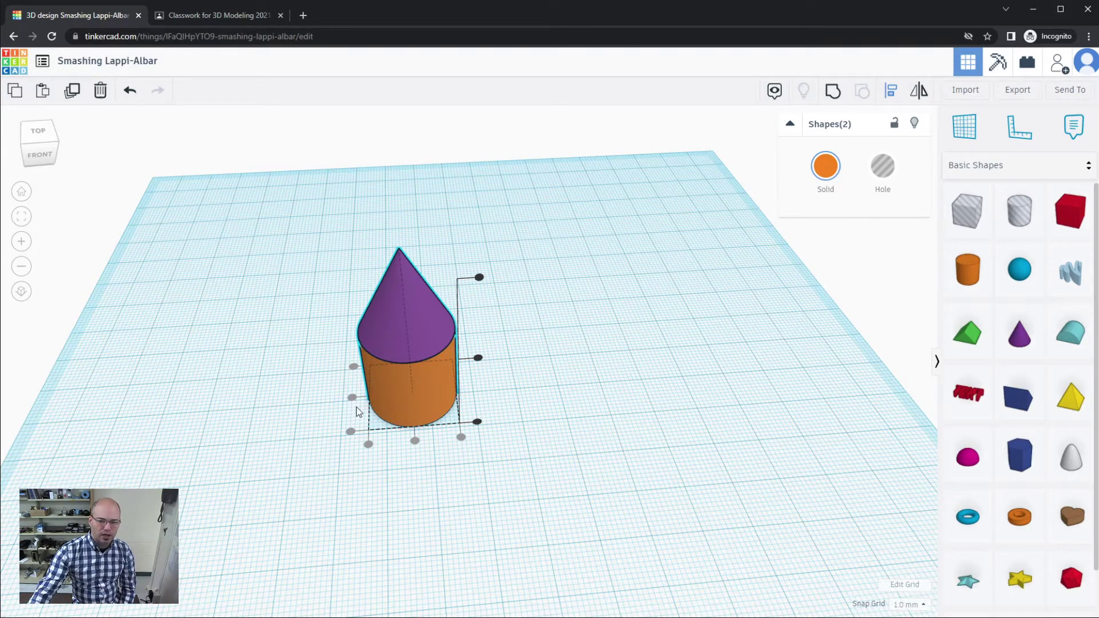
pyautogui.moveTo(550, 483); pyautogui.dragTo(491, 284, button='right')
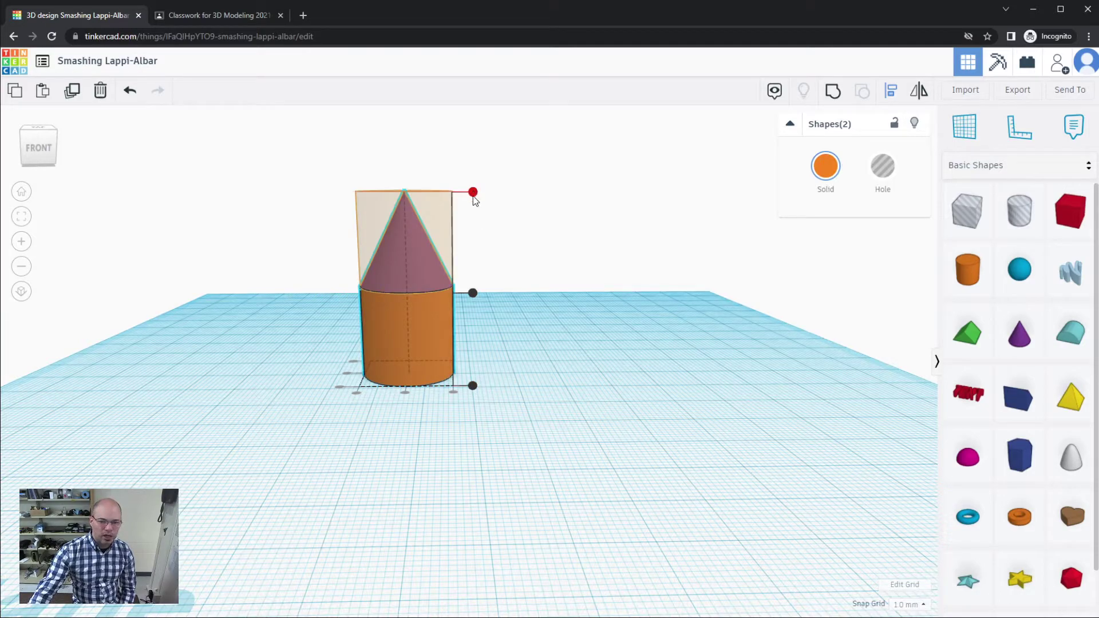
pyautogui.click(617, 392)
pyautogui.moveTo(618, 391)
pyautogui.mouseDown(button='right')
pyautogui.moveTo(613, 488)
pyautogui.moveTo(618, 388)
pyautogui.mouseUp(button='right')
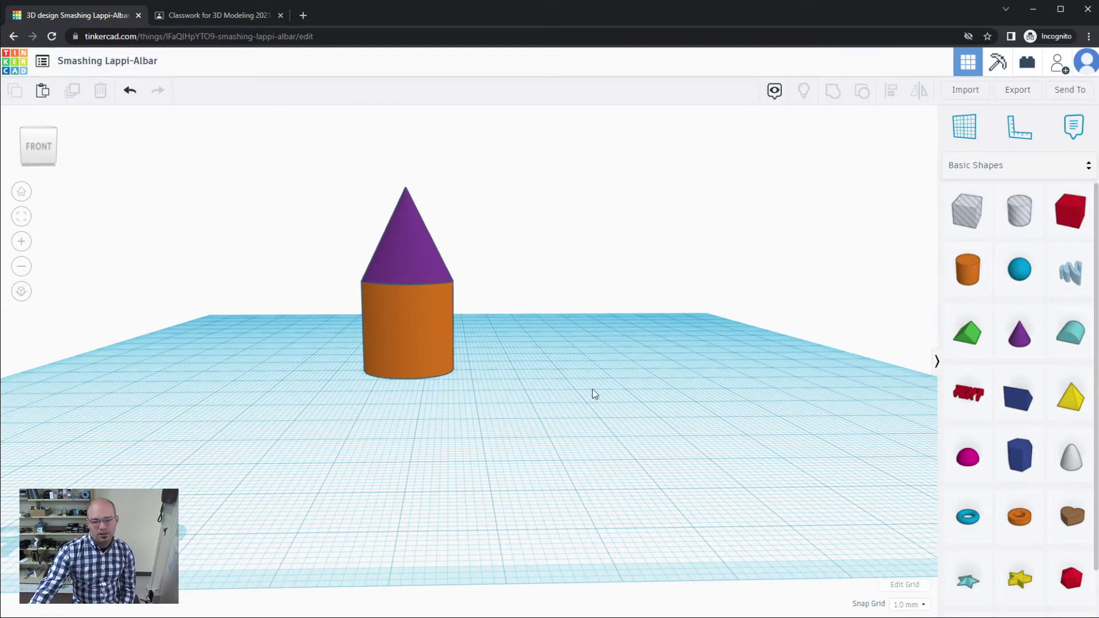
pyautogui.moveTo(595, 389)
pyautogui.mouseDown(button='right')
pyautogui.moveTo(606, 400)
pyautogui.moveTo(595, 411)
pyautogui.mouseUp(button='right')
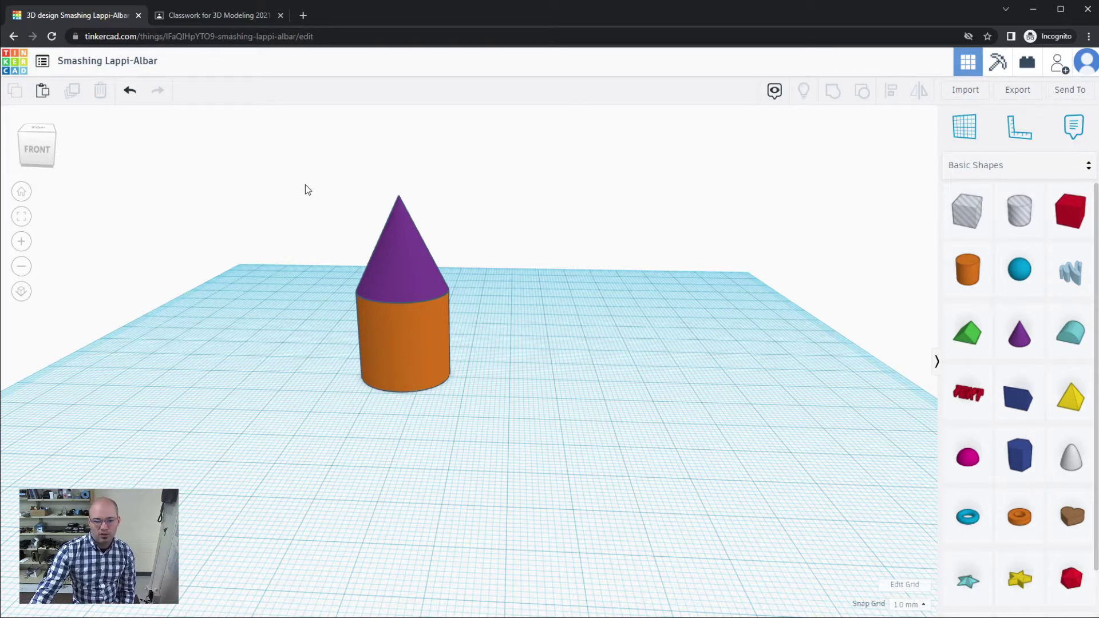
# Delete the stacked cone and cylinder from the workplane.
pyautogui.moveTo(304, 168); pyautogui.dragTo(518, 475)
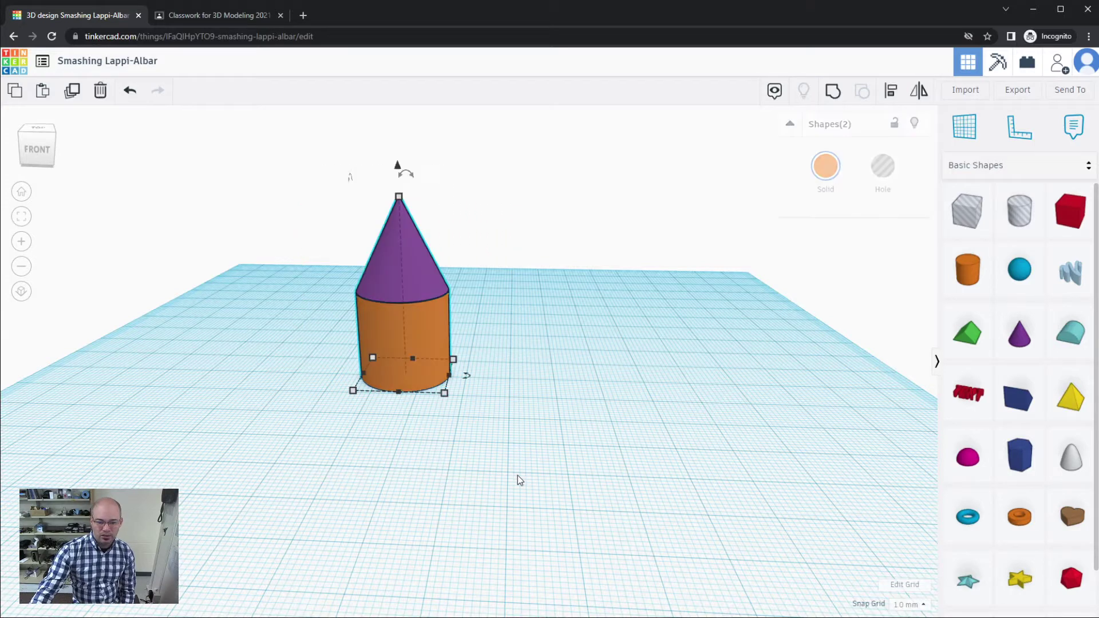
pyautogui.press('Delete')
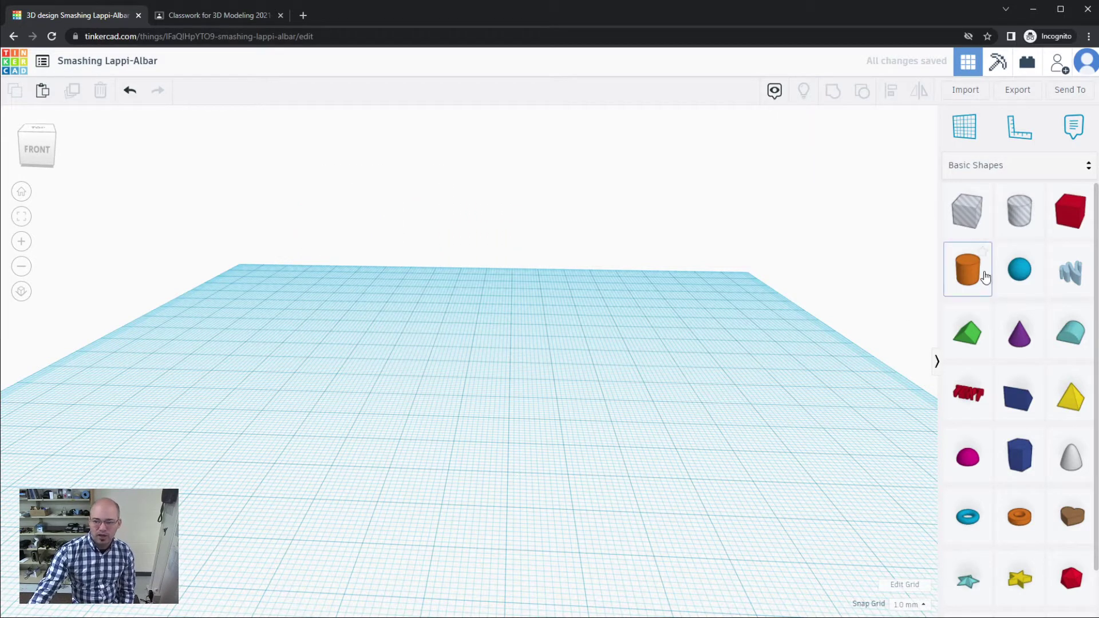
# Place a new cylinder on the empty workplane and increase its number of sides so its wall is smoother.
pyautogui.moveTo(981, 274); pyautogui.dragTo(389, 427)
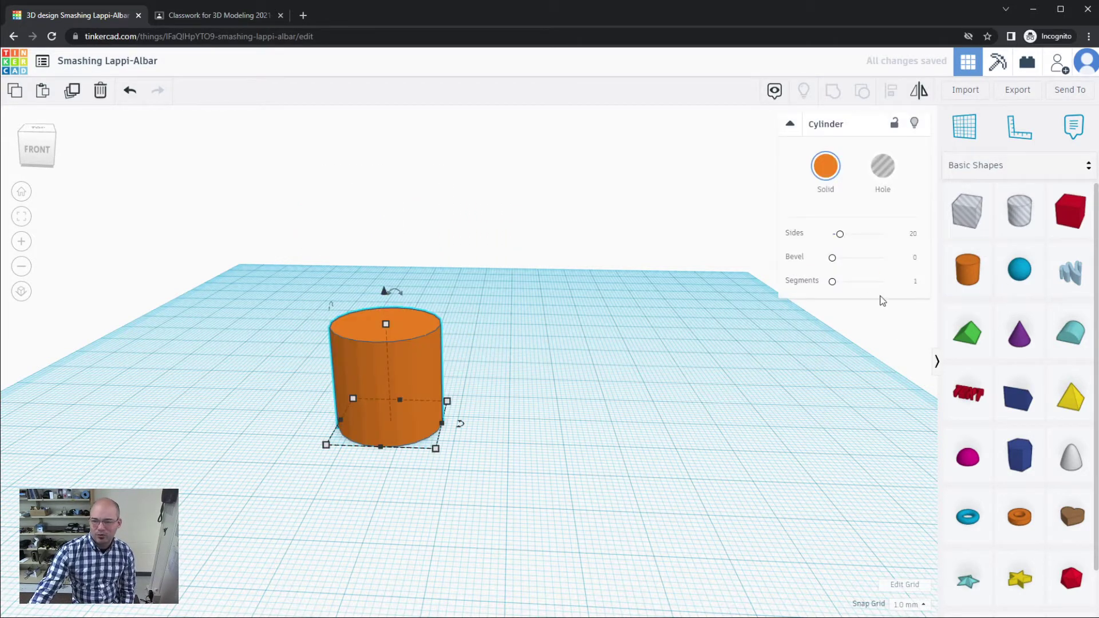
pyautogui.moveTo(832, 281); pyautogui.dragTo(883, 282)
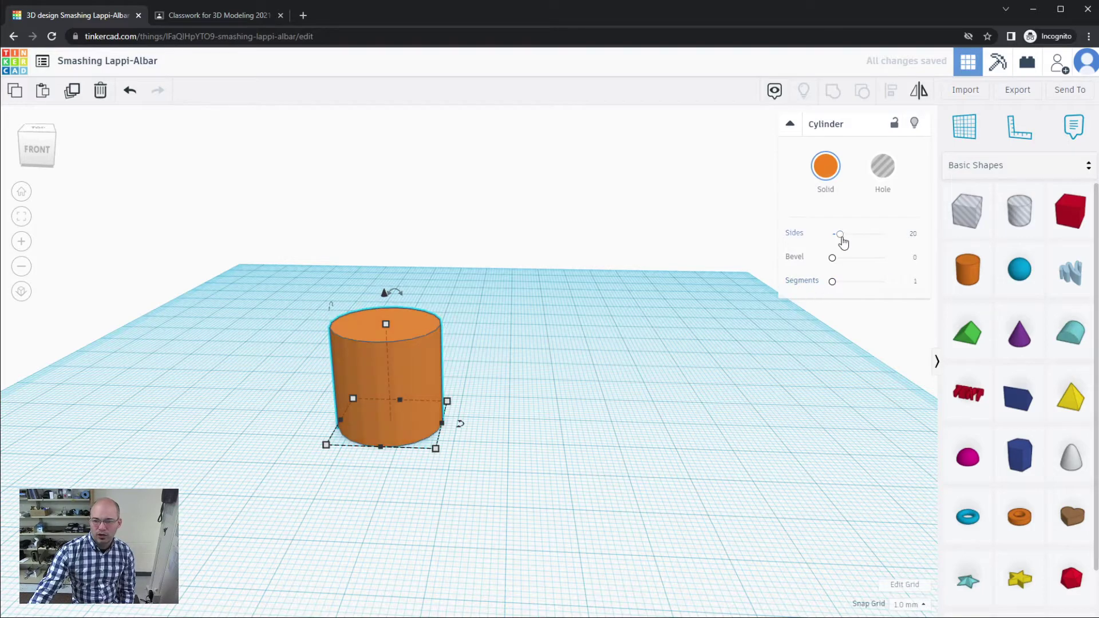
pyautogui.moveTo(840, 233); pyautogui.dragTo(878, 233)
pyautogui.click(550, 463)
pyautogui.moveTo(505, 486); pyautogui.dragTo(522, 500, button='right')
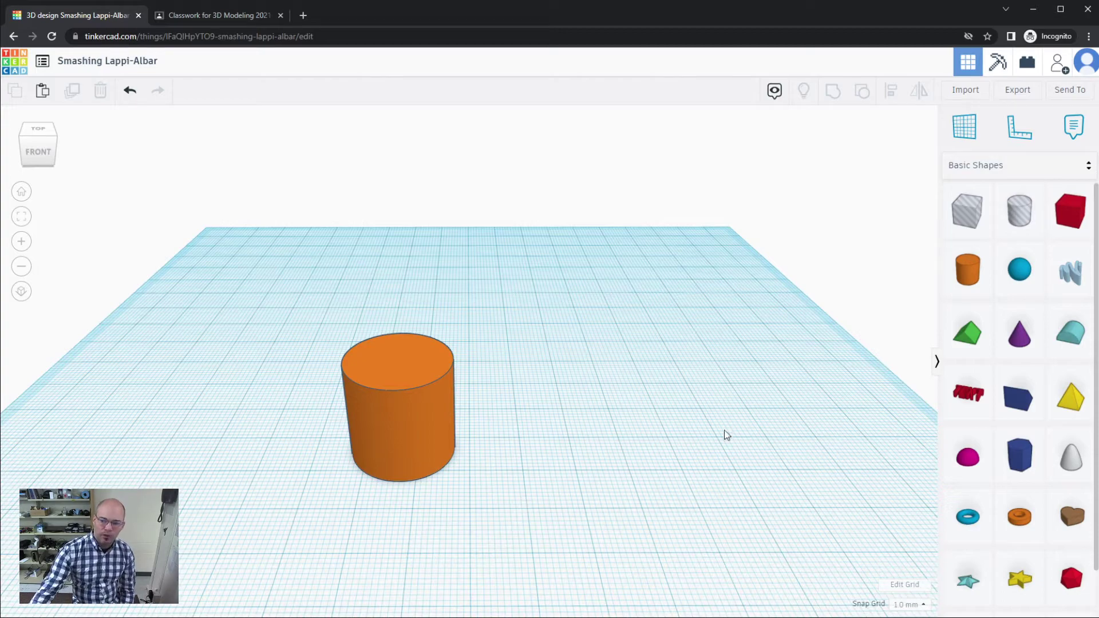
# Place a cone on the workplane beside the cylinder.
pyautogui.moveTo(1019, 335); pyautogui.dragTo(561, 454)
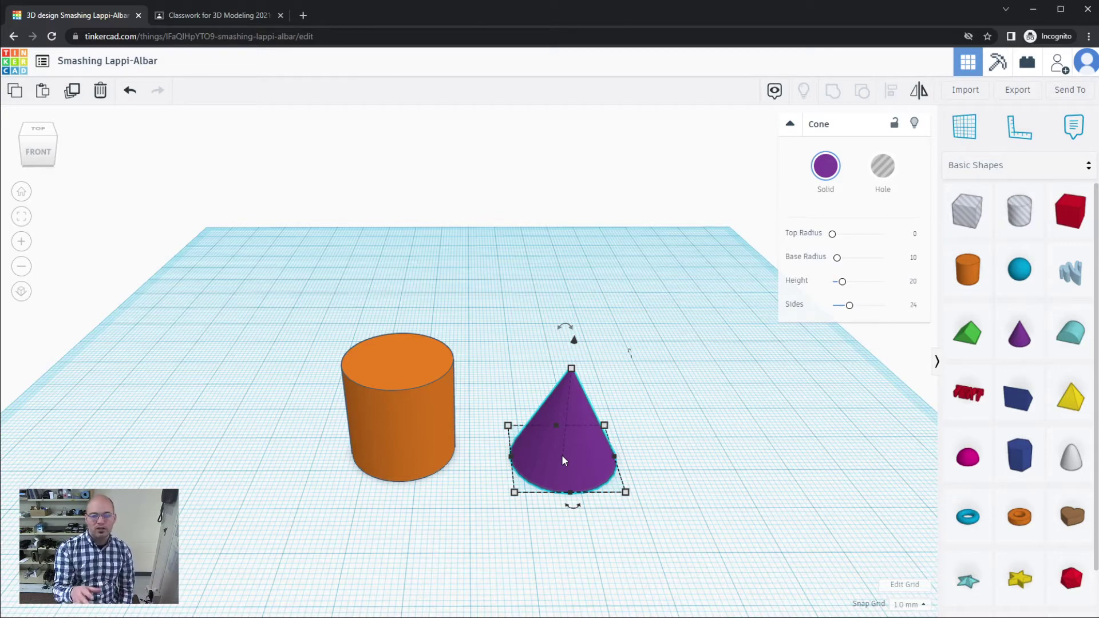
pyautogui.click(736, 450)
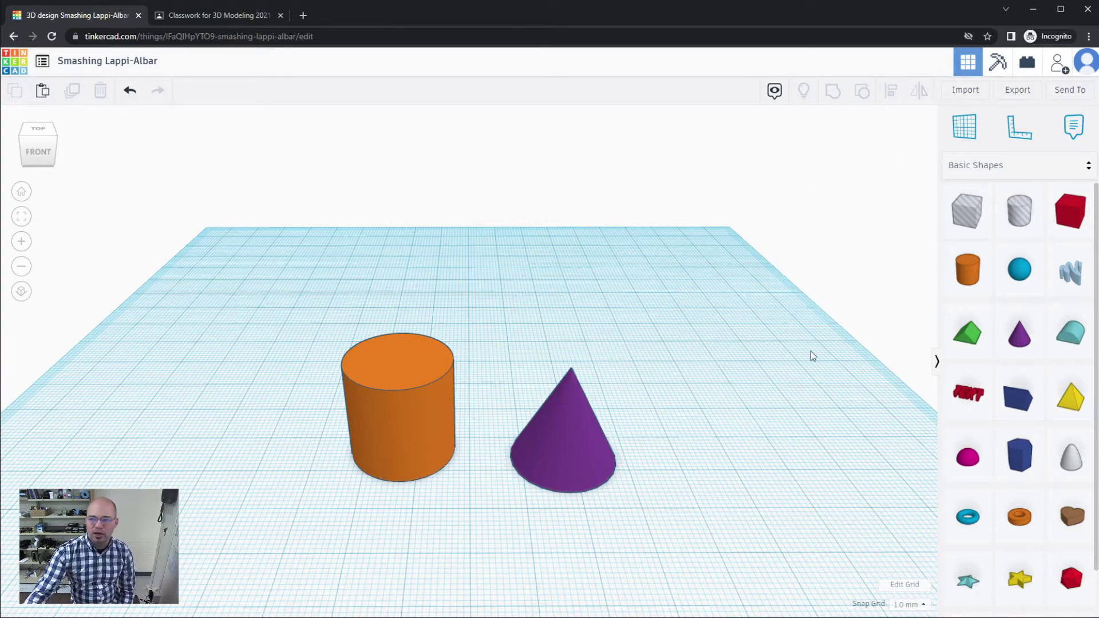
# Use the Workplane tool to set a temporary workplane on the cylinder's top face.
pyautogui.click(963, 133)
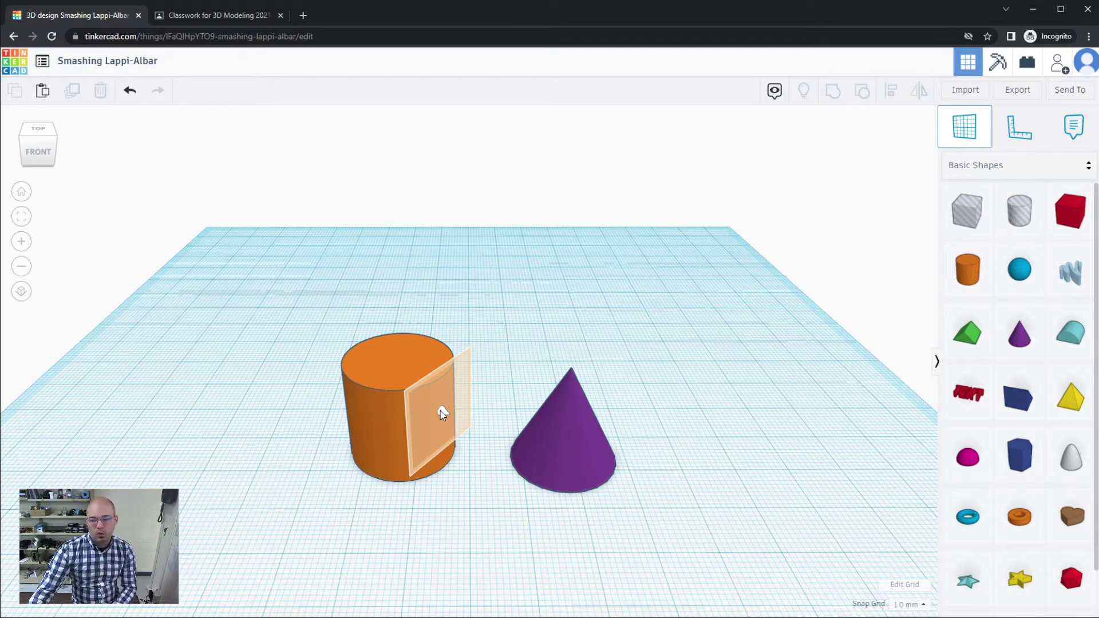
pyautogui.click(398, 362)
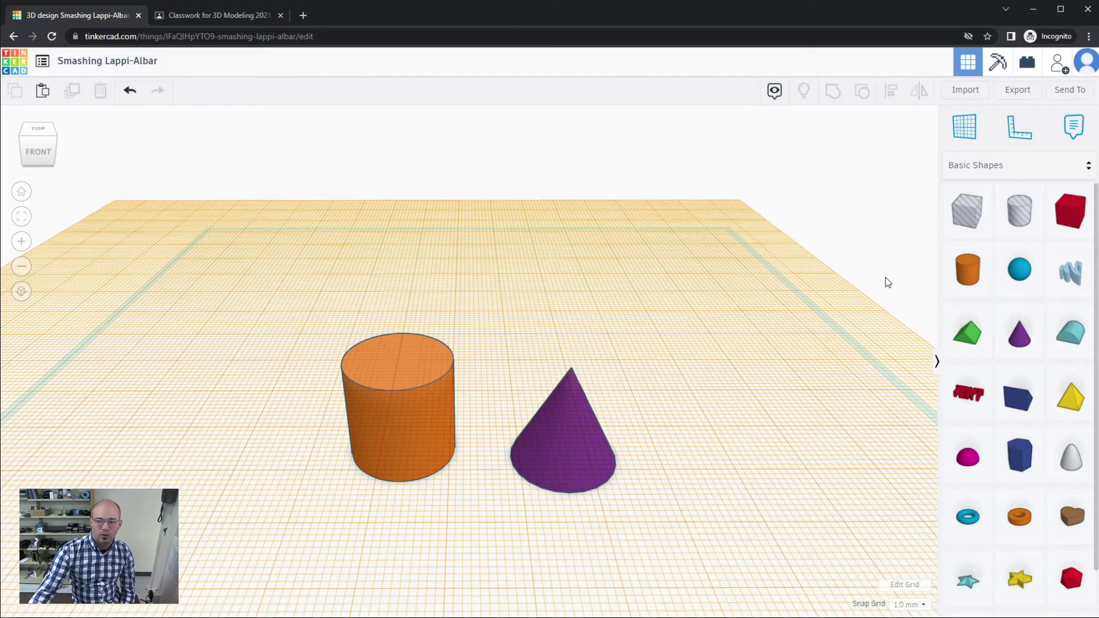
pyautogui.moveTo(885, 279); pyautogui.dragTo(733, 237, button='right')
pyautogui.moveTo(800, 376); pyautogui.dragTo(602, 511, button='right')
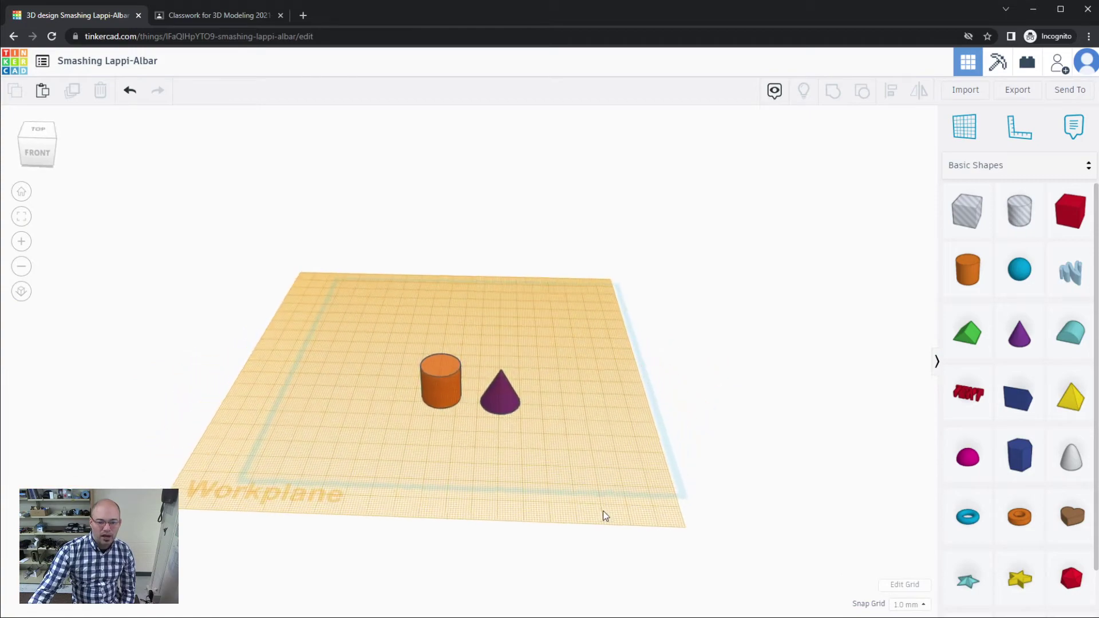
pyautogui.scroll(5, 519, 448)
pyautogui.scroll(1, 519, 445)
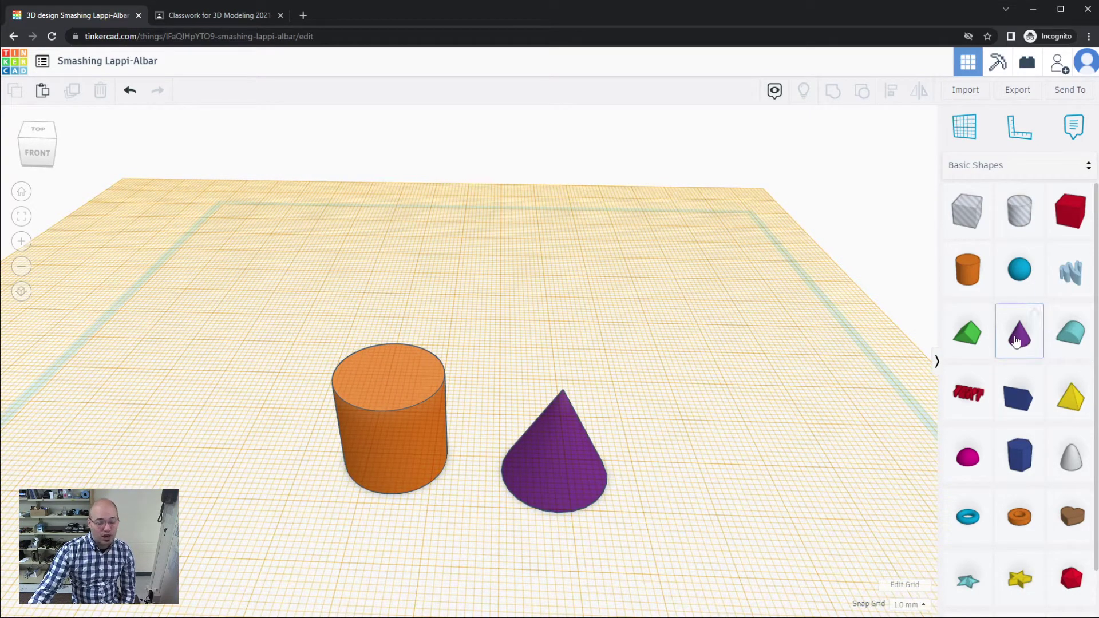
# Add a second cone on the raised workplane and move it over the cylinder's top face.
pyautogui.moveTo(1016, 342); pyautogui.dragTo(503, 353)
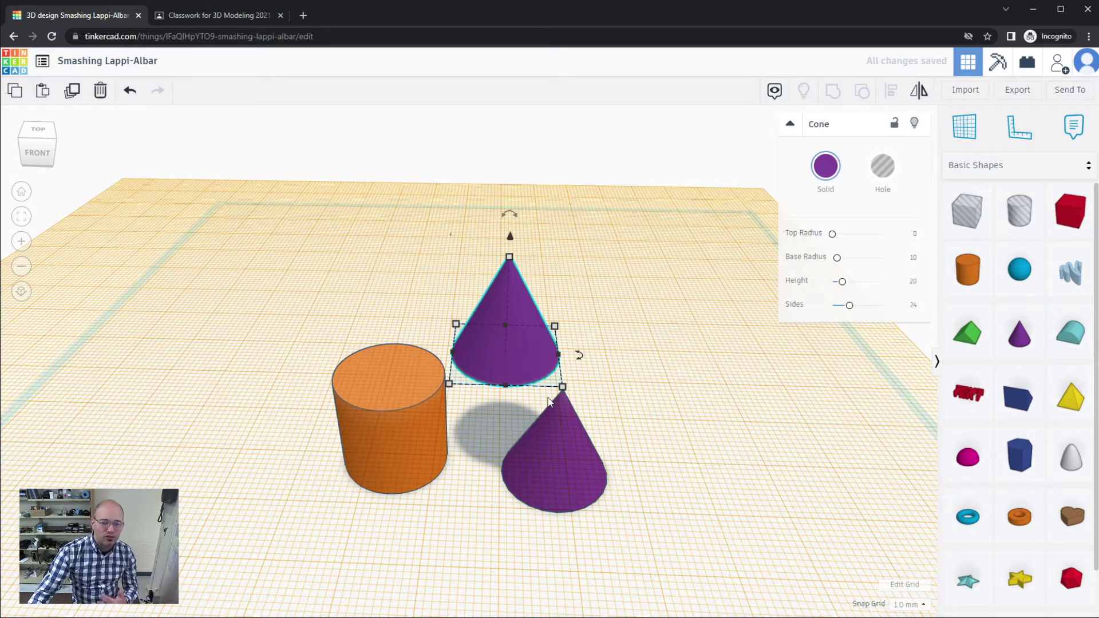
pyautogui.moveTo(455, 457); pyautogui.dragTo(423, 438, button='right')
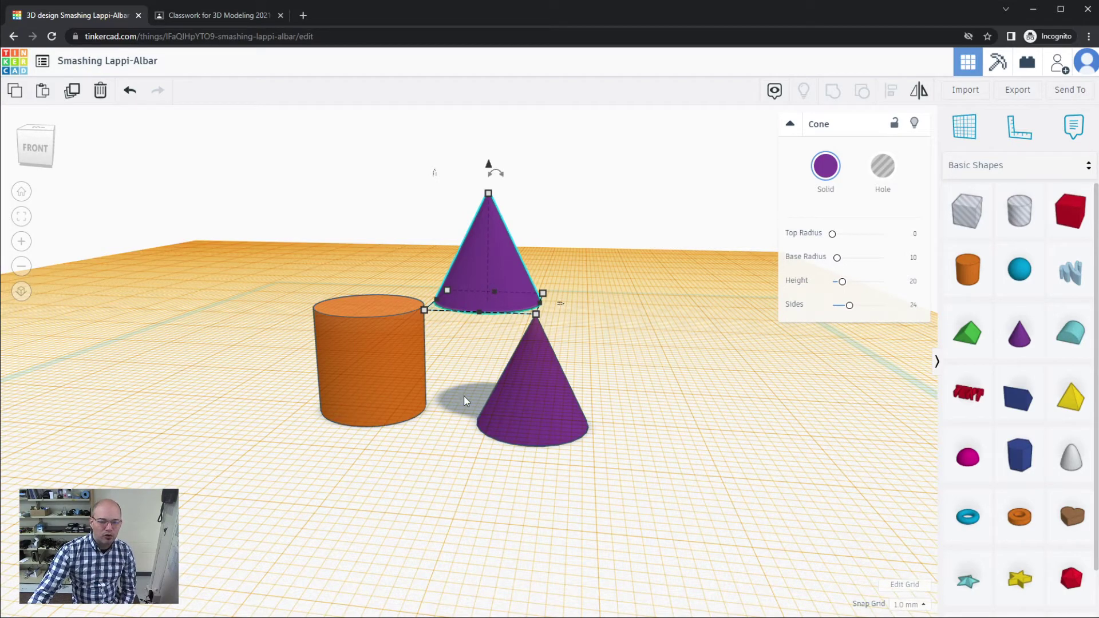
pyautogui.moveTo(464, 396); pyautogui.dragTo(468, 352, button='right')
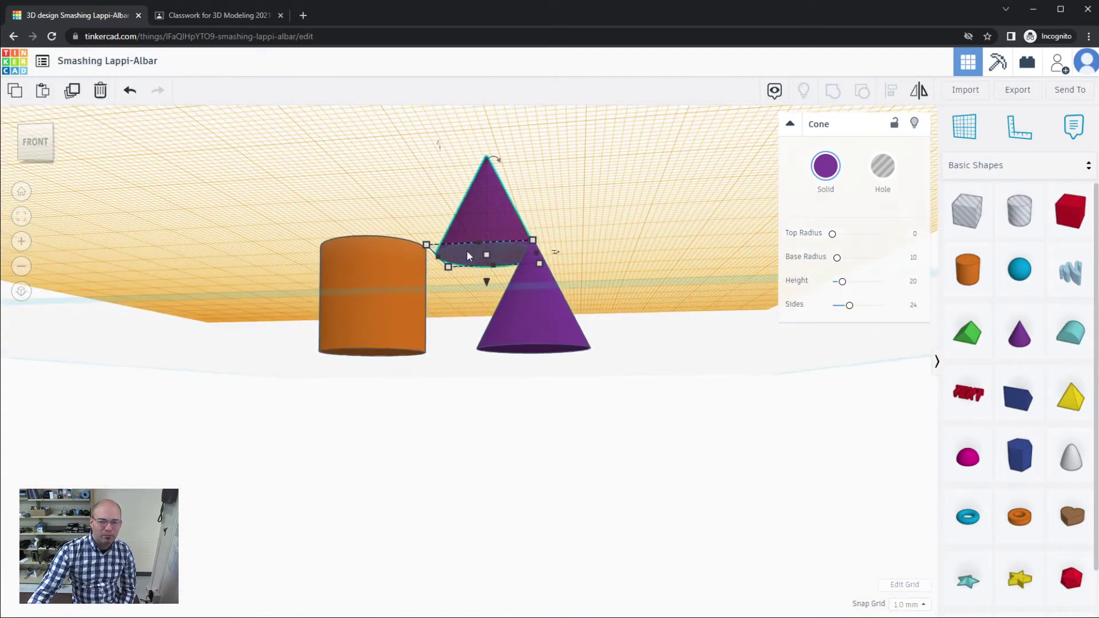
pyautogui.moveTo(466, 250); pyautogui.dragTo(462, 378, button='right')
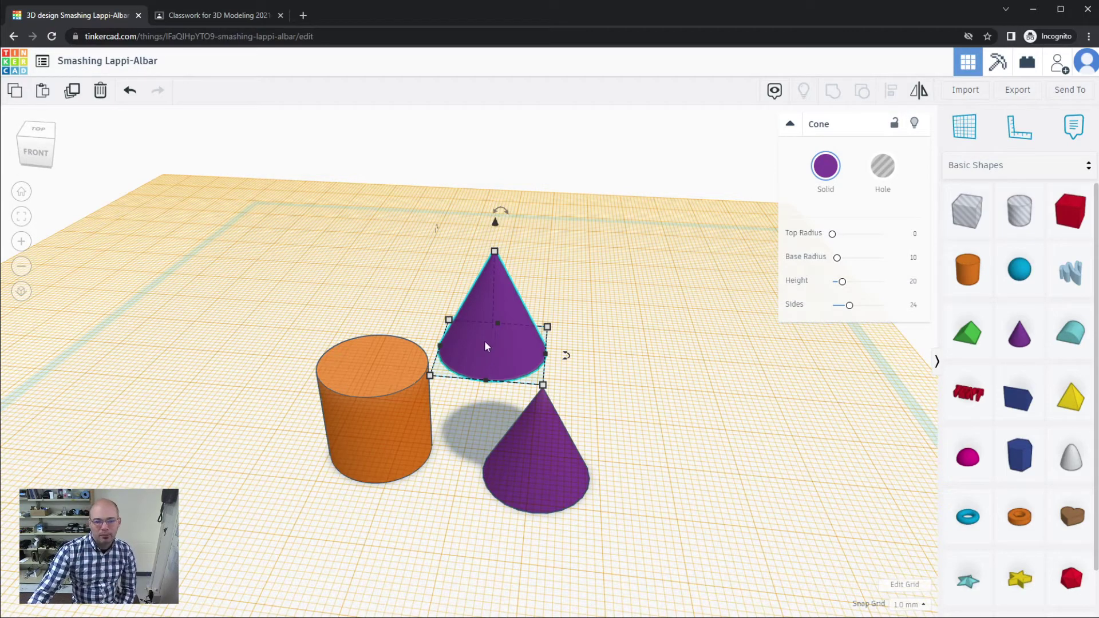
pyautogui.moveTo(485, 346); pyautogui.dragTo(360, 361)
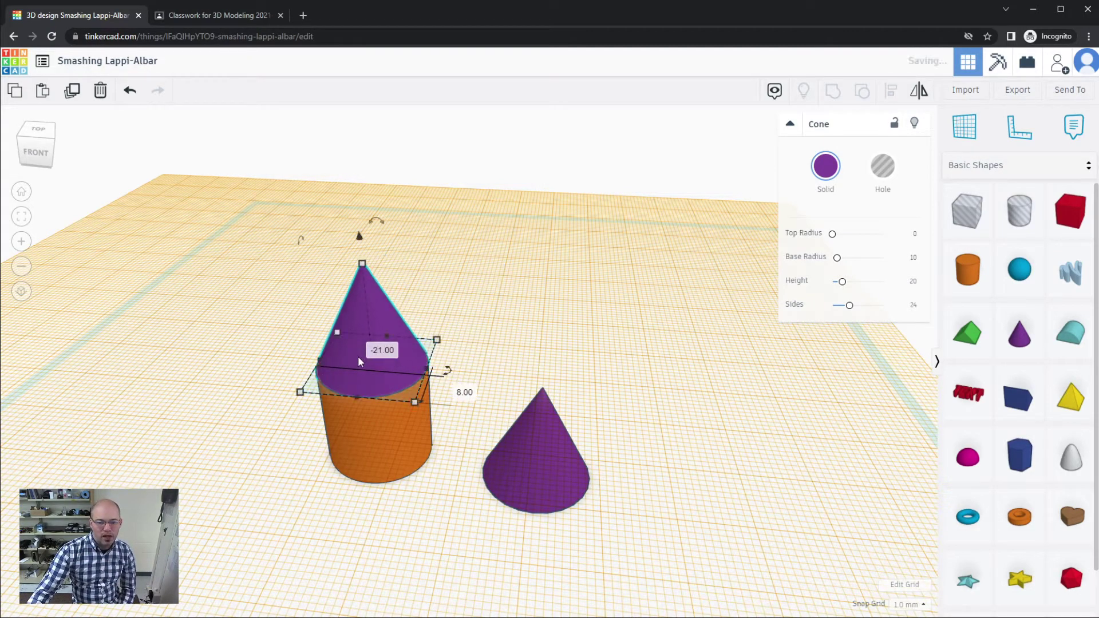
# Select only the cylinder and the cone on top of it, and use Align to center them on each other.
pyautogui.click(332, 424)
pyautogui.moveTo(272, 249); pyautogui.dragTo(494, 551)
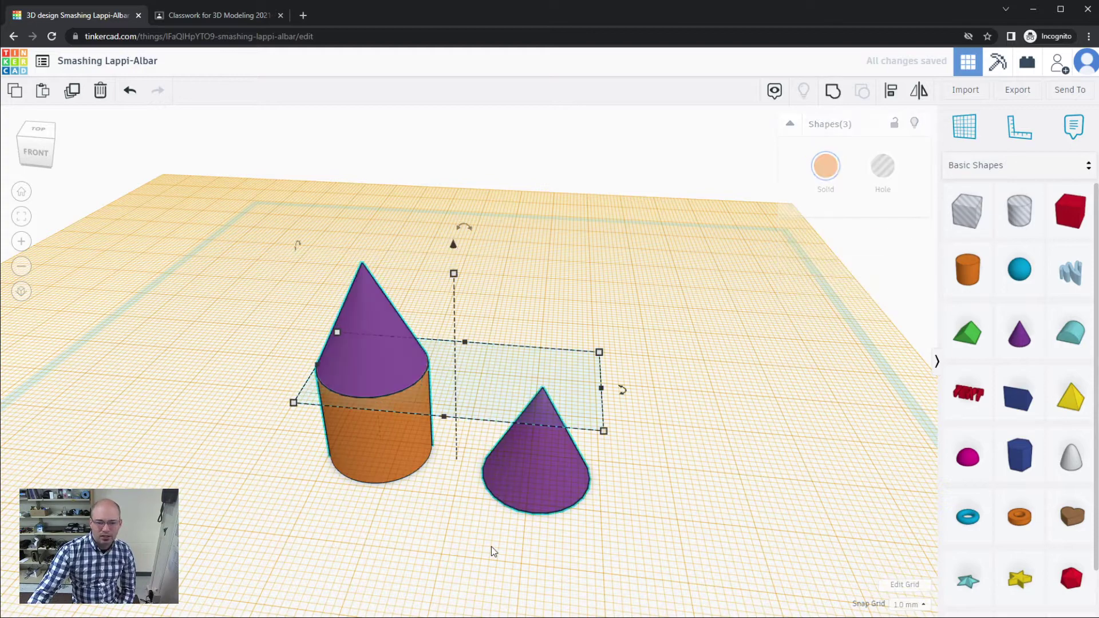
pyautogui.click(675, 426)
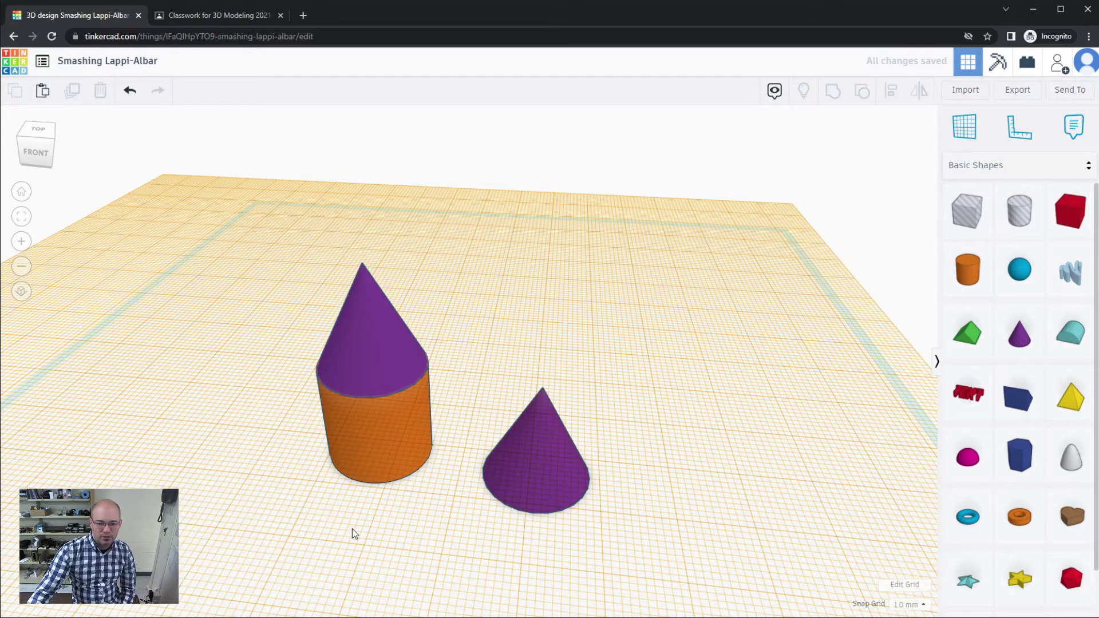
pyautogui.moveTo(352, 528); pyautogui.dragTo(410, 527, button='right')
pyautogui.moveTo(328, 207); pyautogui.dragTo(513, 525)
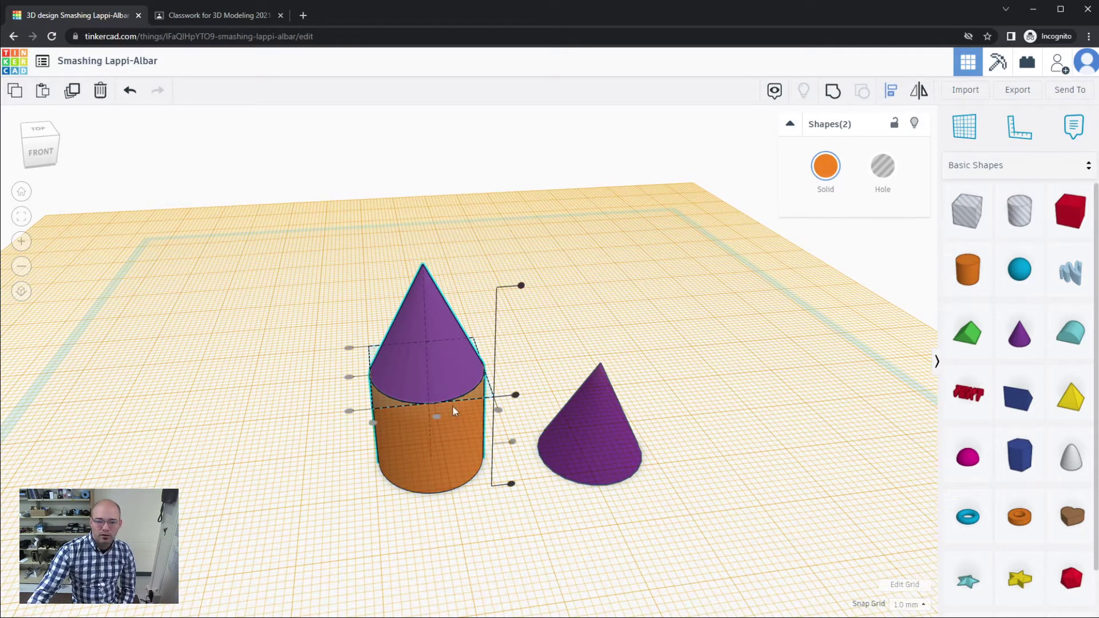
pyautogui.click(407, 548)
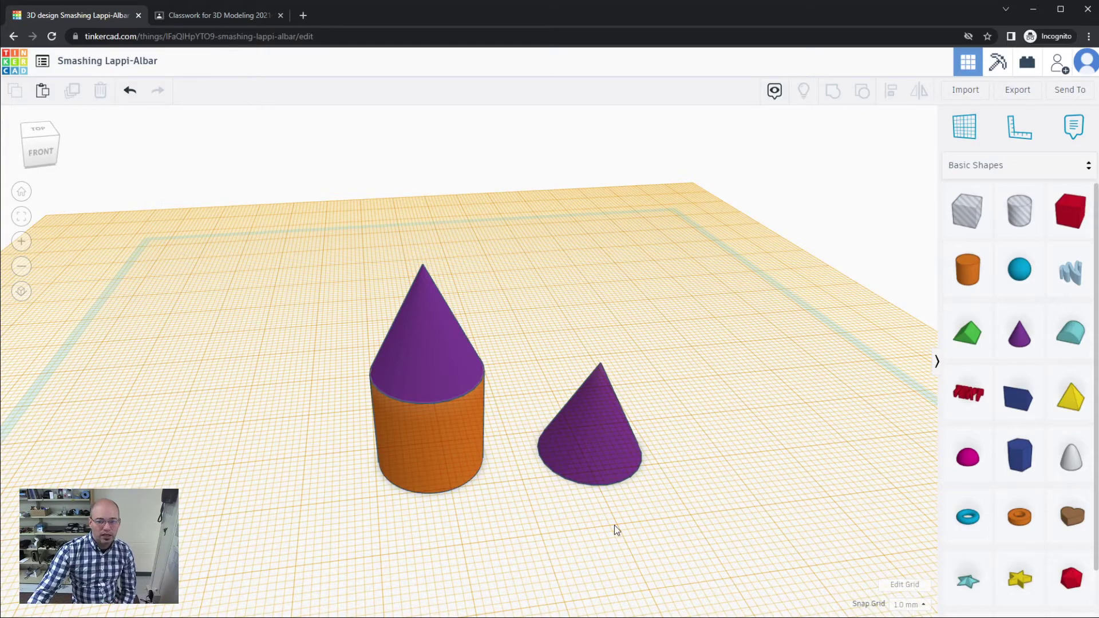
# Return the workplane to its default ground position by placing it on empty space.
pyautogui.moveTo(613, 524)
pyautogui.mouseDown(button='right')
pyautogui.moveTo(548, 513)
pyautogui.moveTo(542, 488)
pyautogui.moveTo(614, 501)
pyautogui.moveTo(608, 507)
pyautogui.mouseUp(button='right')
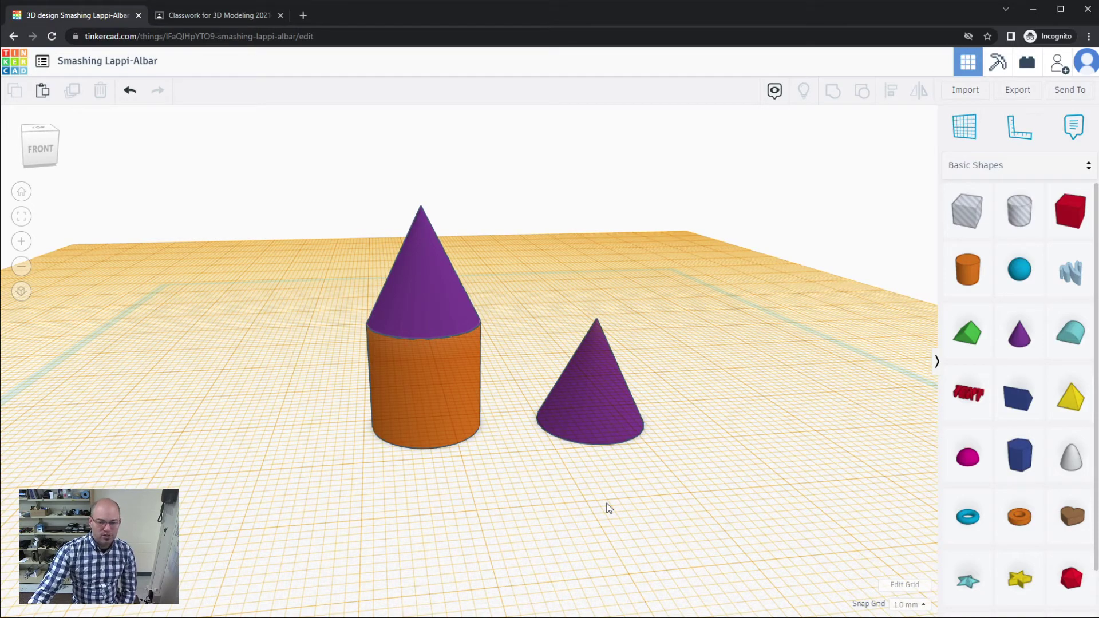
pyautogui.scroll(-5, 607, 507)
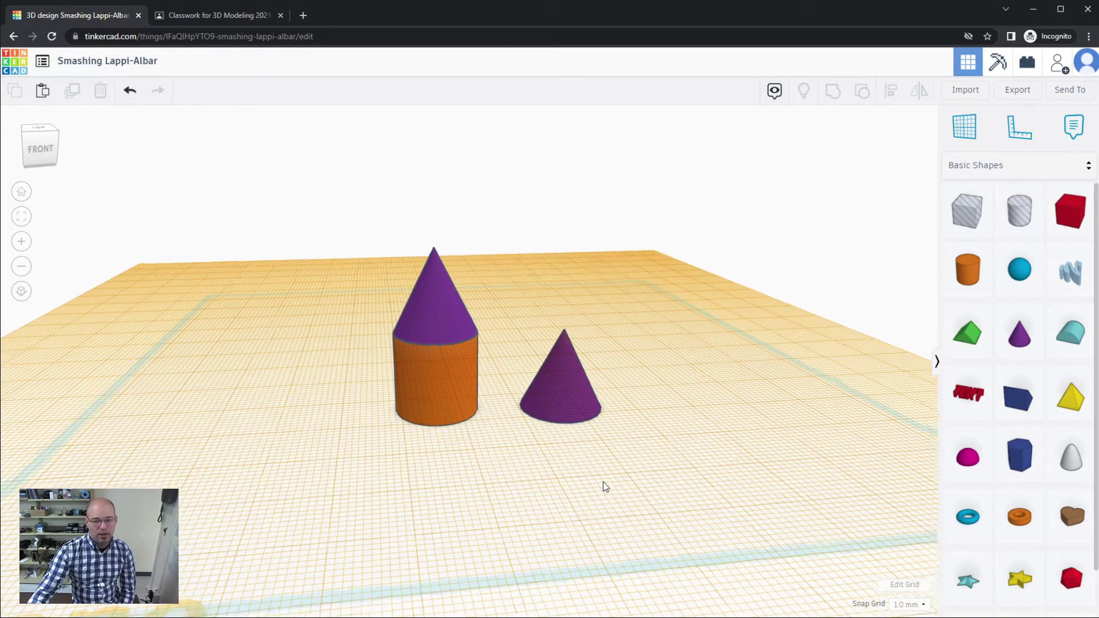
pyautogui.moveTo(607, 481); pyautogui.dragTo(560, 490, button='right')
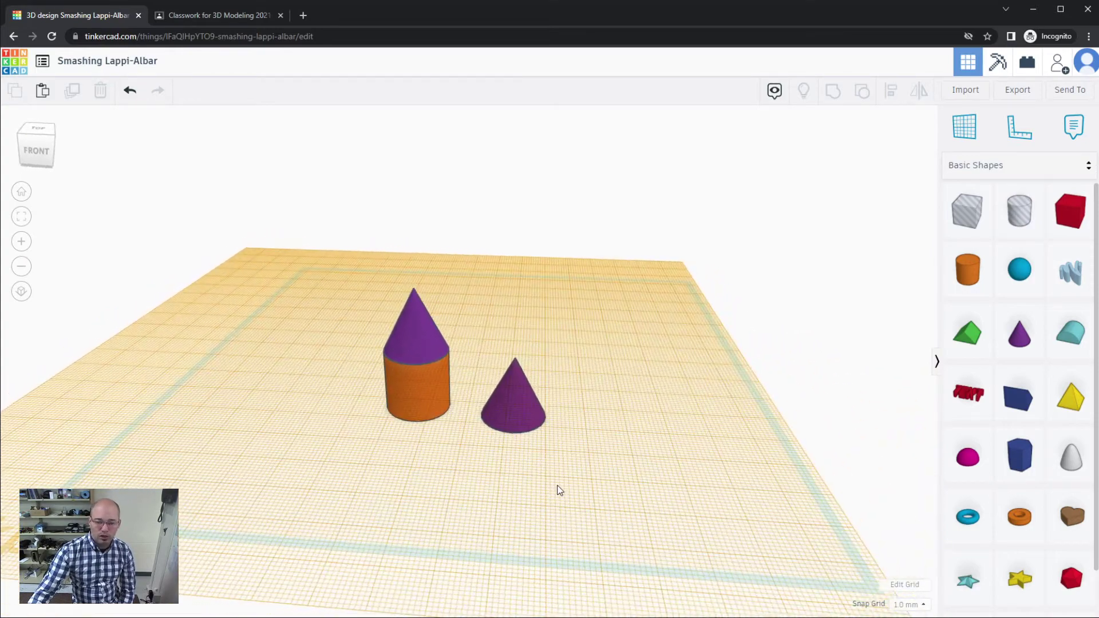
pyautogui.click(965, 133)
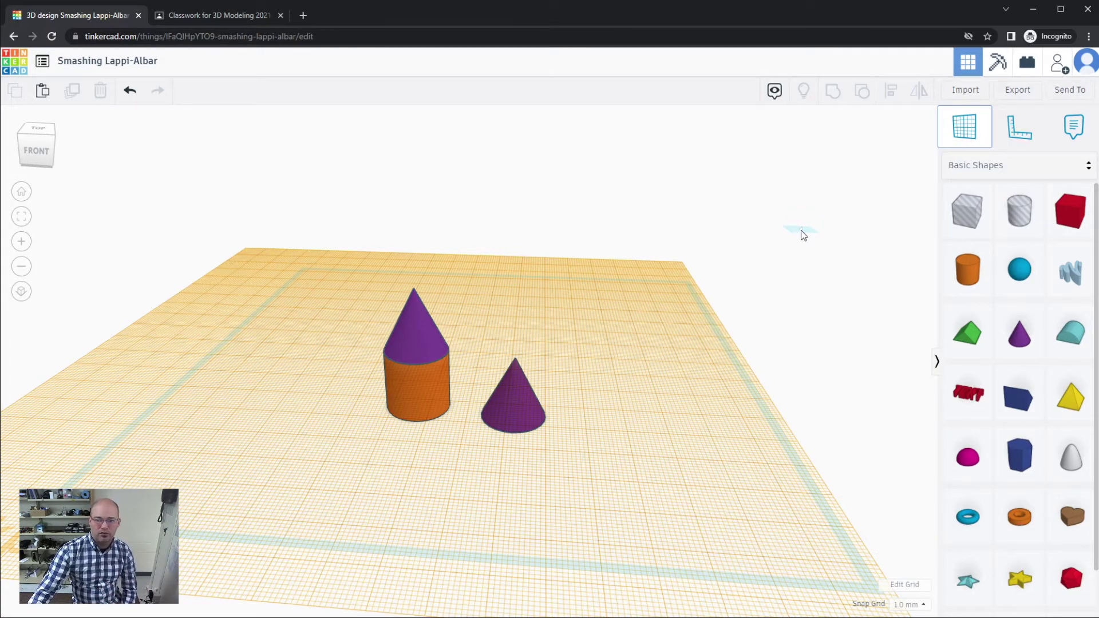
pyautogui.click(802, 231)
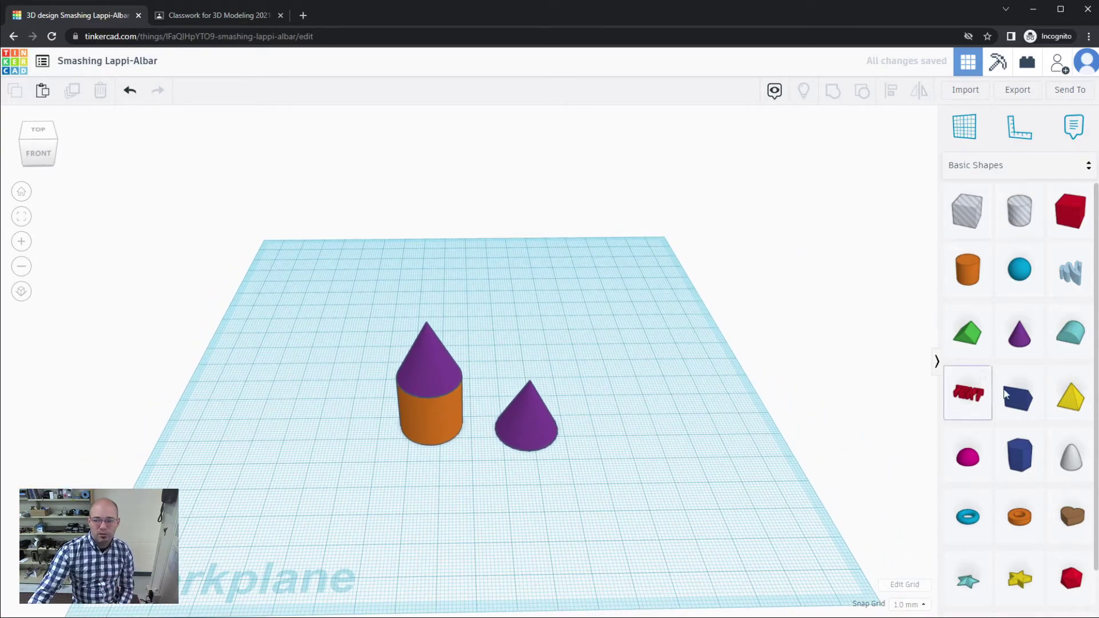
# Place a roof shape on the restored ground workplane in front of the spare cone.
pyautogui.moveTo(968, 332); pyautogui.dragTo(595, 506)
pyautogui.moveTo(595, 506); pyautogui.dragTo(653, 512, button='right')
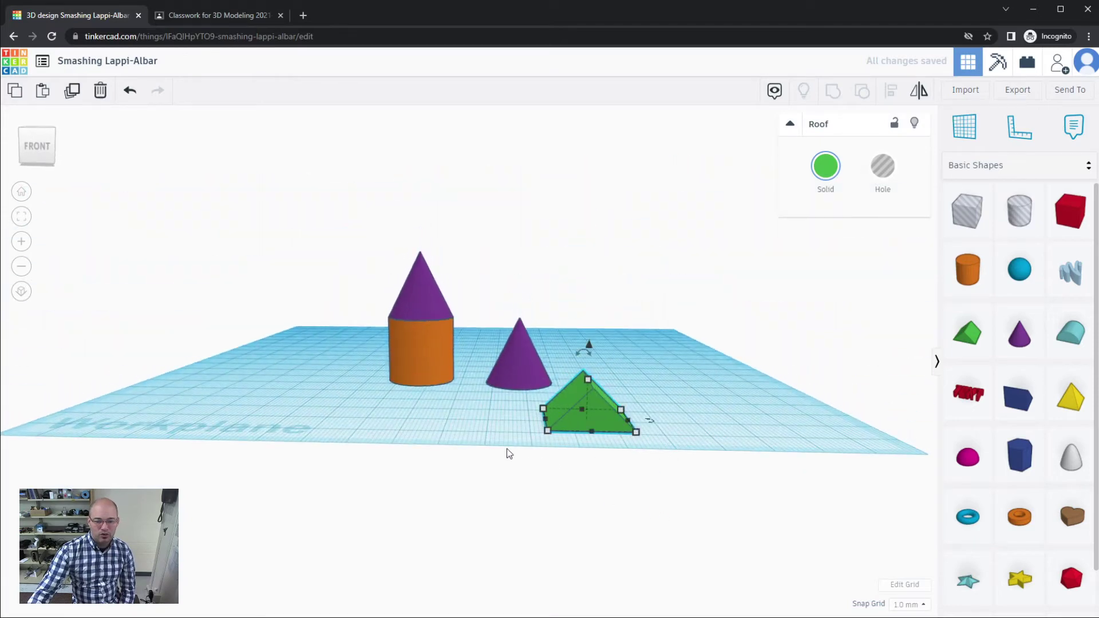
pyautogui.moveTo(507, 449); pyautogui.dragTo(551, 481, button='right')
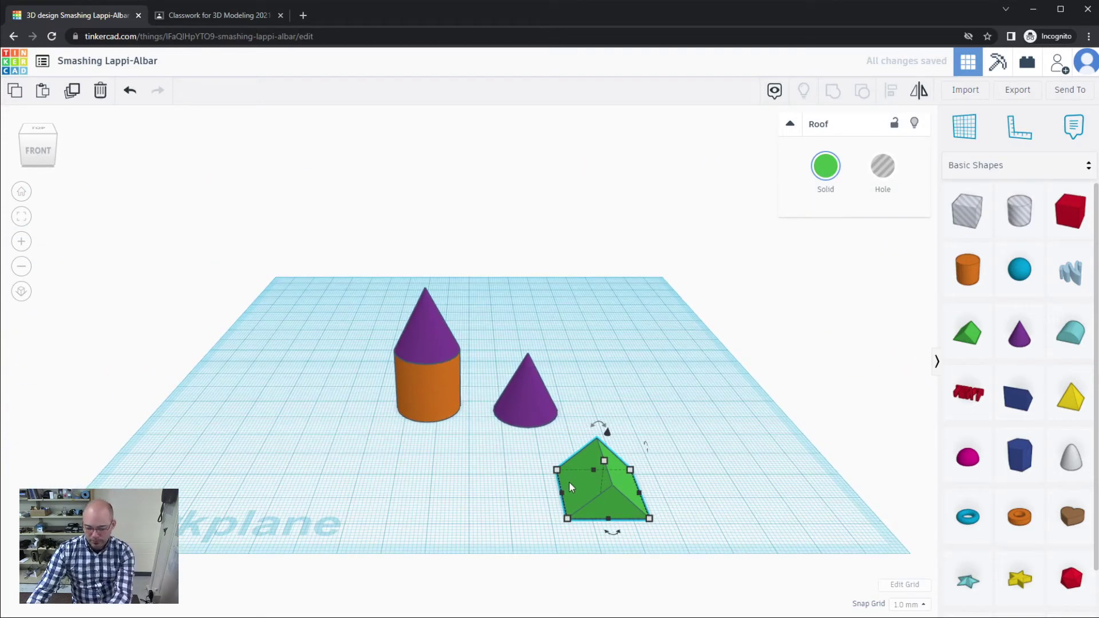
# Delete the roof shape and the spare cone standing beside the cylinder.
pyautogui.press('Delete')
pyautogui.click(522, 403)
pyautogui.press('Delete')
# Place a half sphere beside the tower and shrink its base to 5 by 5 mm.
pyautogui.moveTo(501, 515); pyautogui.dragTo(482, 464, button='right')
pyautogui.scroll(3, 457, 476)
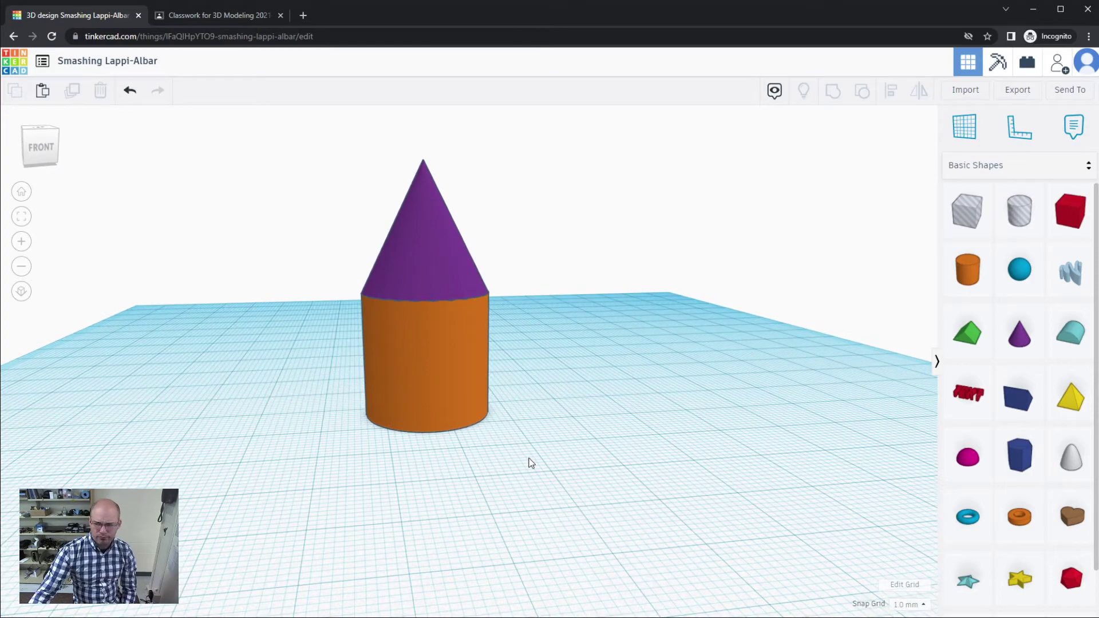
pyautogui.moveTo(579, 466)
pyautogui.mouseDown(button='right')
pyautogui.moveTo(515, 449)
pyautogui.moveTo(561, 466)
pyautogui.mouseUp(button='right')
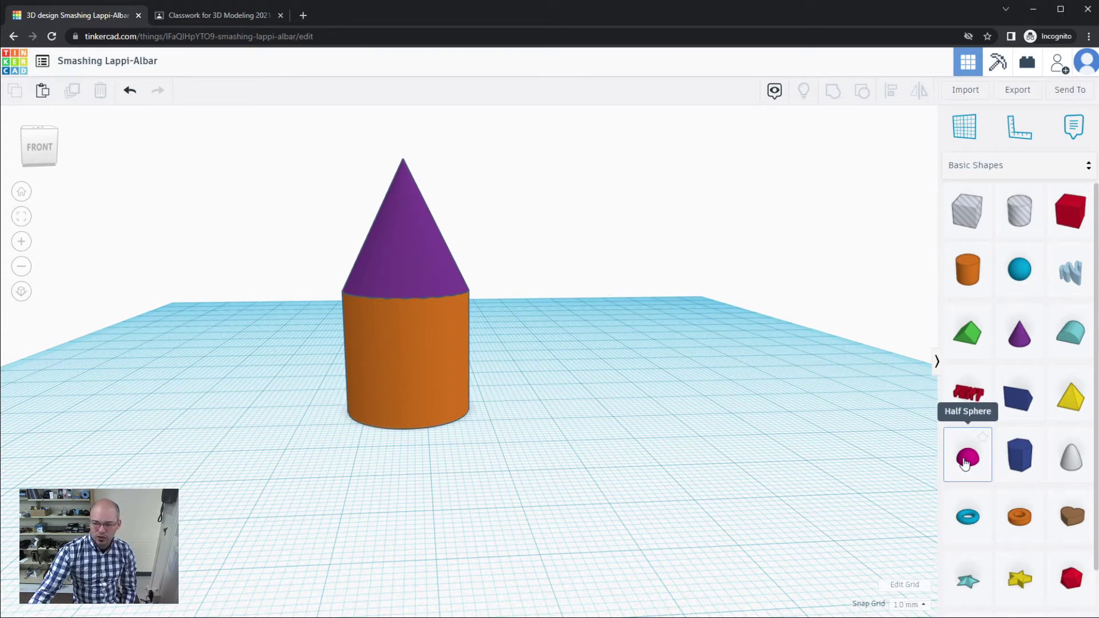
pyautogui.moveTo(965, 464); pyautogui.dragTo(587, 469)
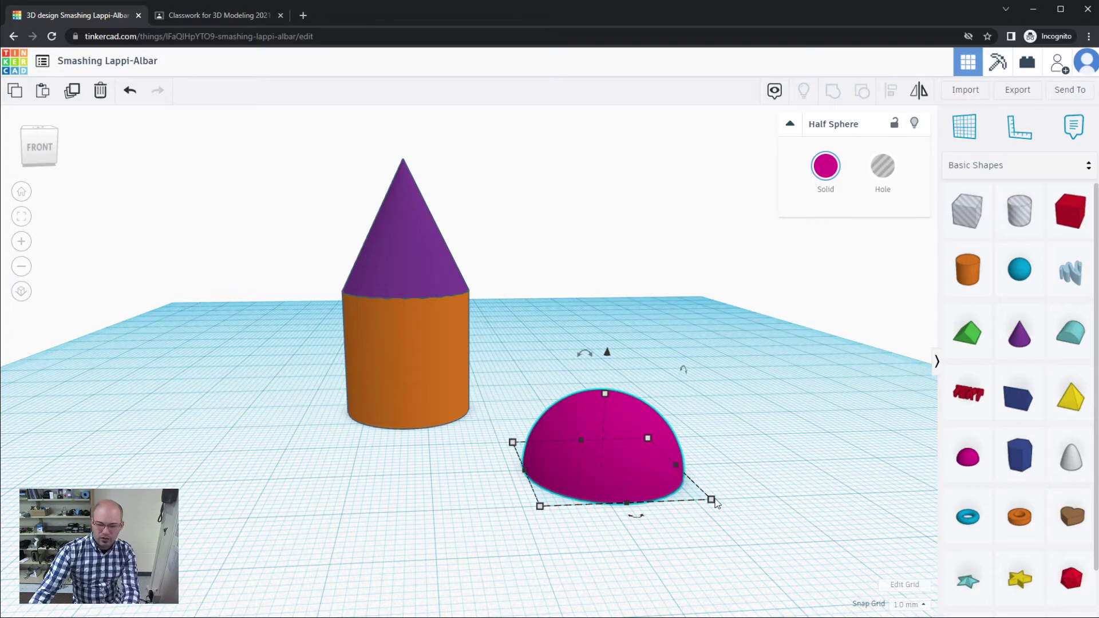
pyautogui.moveTo(711, 501); pyautogui.dragTo(548, 466)
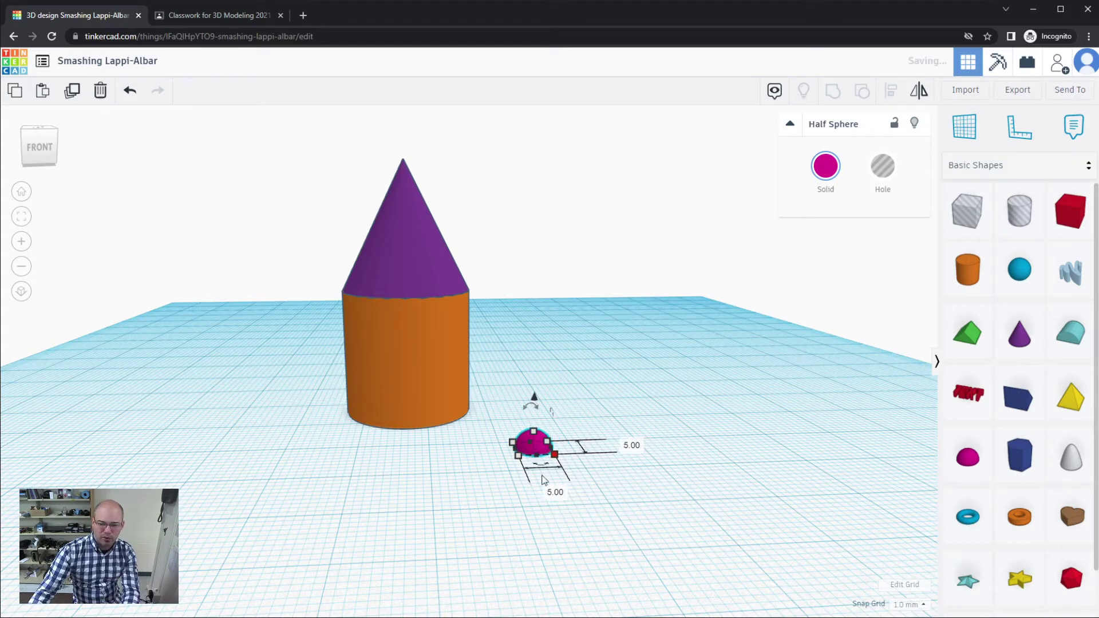
pyautogui.click(583, 479)
pyautogui.moveTo(583, 479); pyautogui.dragTo(377, 430, button='right')
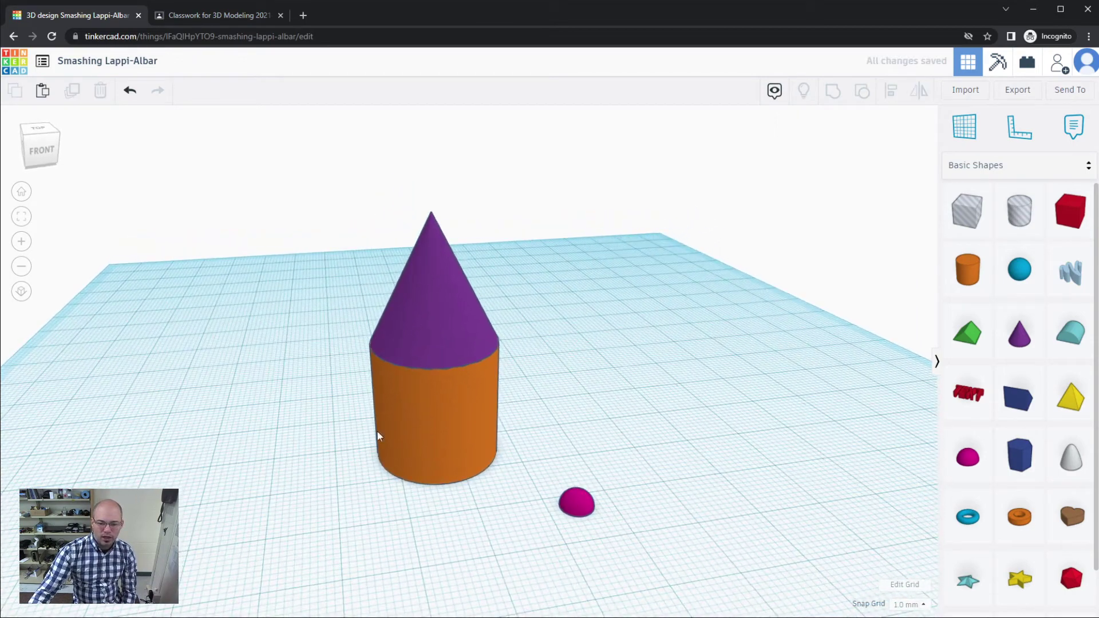
# Rotate the small half sphere onto its side so its flat face is vertical and its dome points to the front.
pyautogui.click(578, 502)
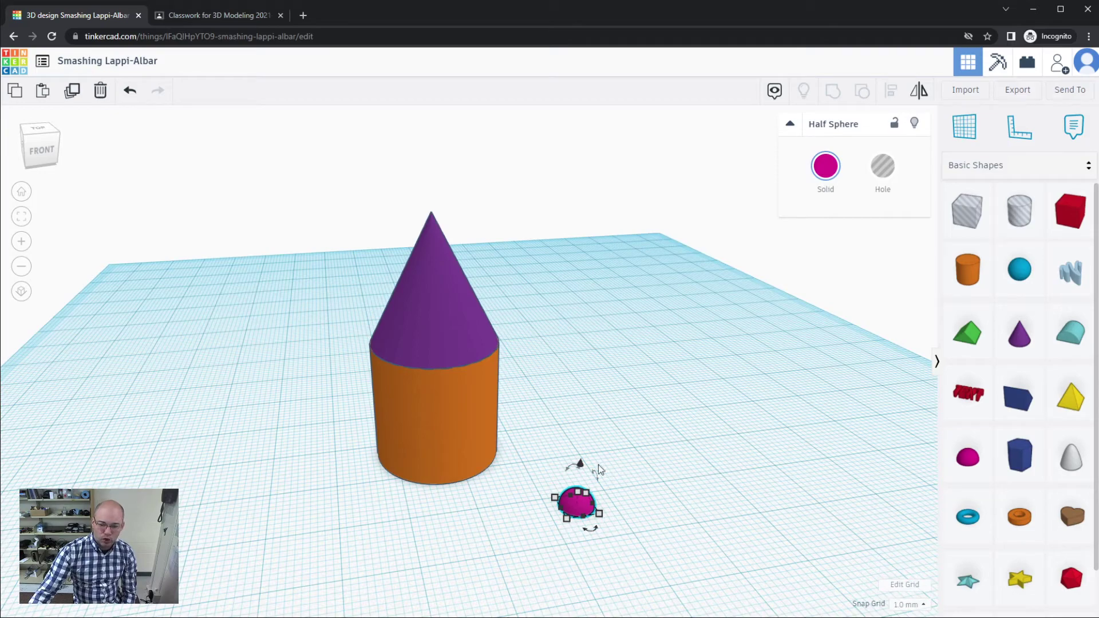
pyautogui.moveTo(630, 495); pyautogui.dragTo(399, 441, button='right')
pyautogui.moveTo(223, 346); pyautogui.dragTo(179, 368)
pyautogui.click(194, 426)
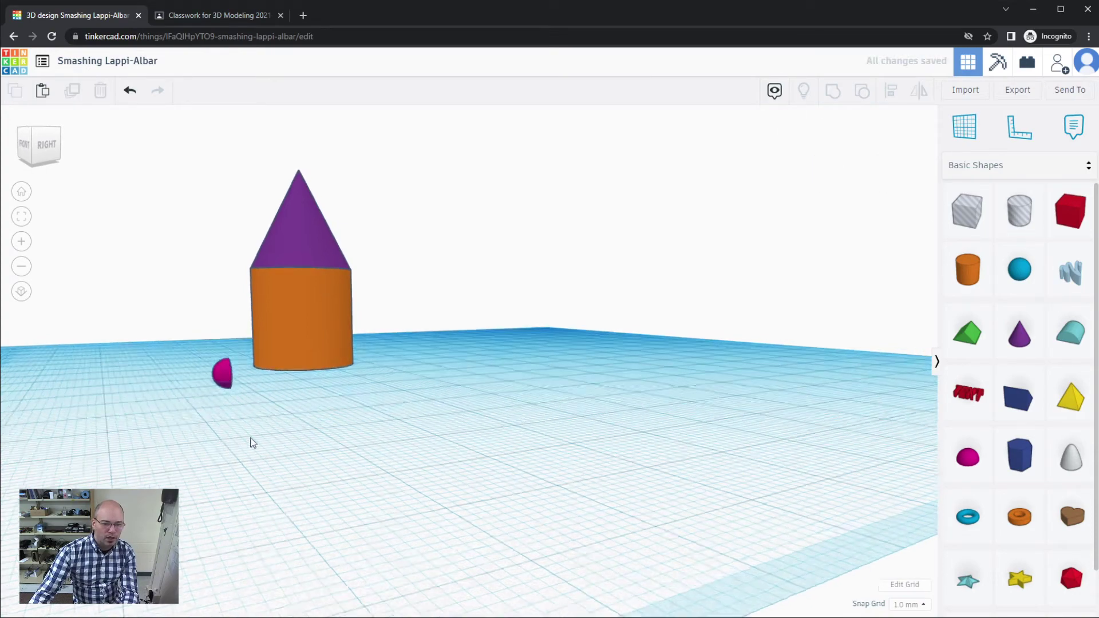
pyautogui.moveTo(252, 442); pyautogui.dragTo(577, 471, button='right')
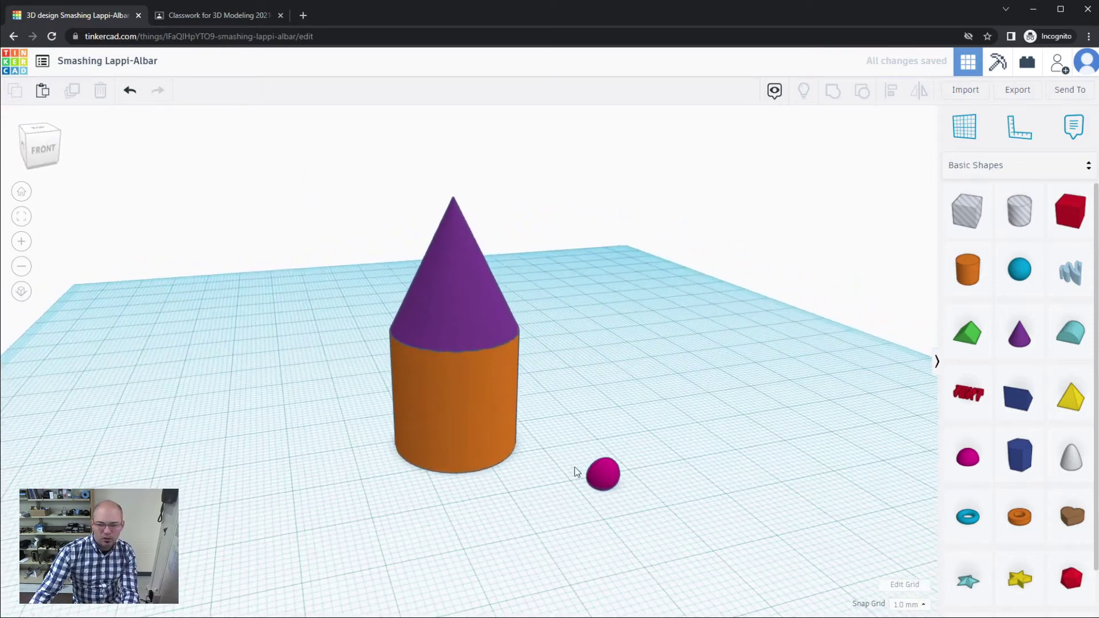
# Raise the rotated half sphere above the workplane to about the height of the cylinder's upper part.
pyautogui.click(603, 472)
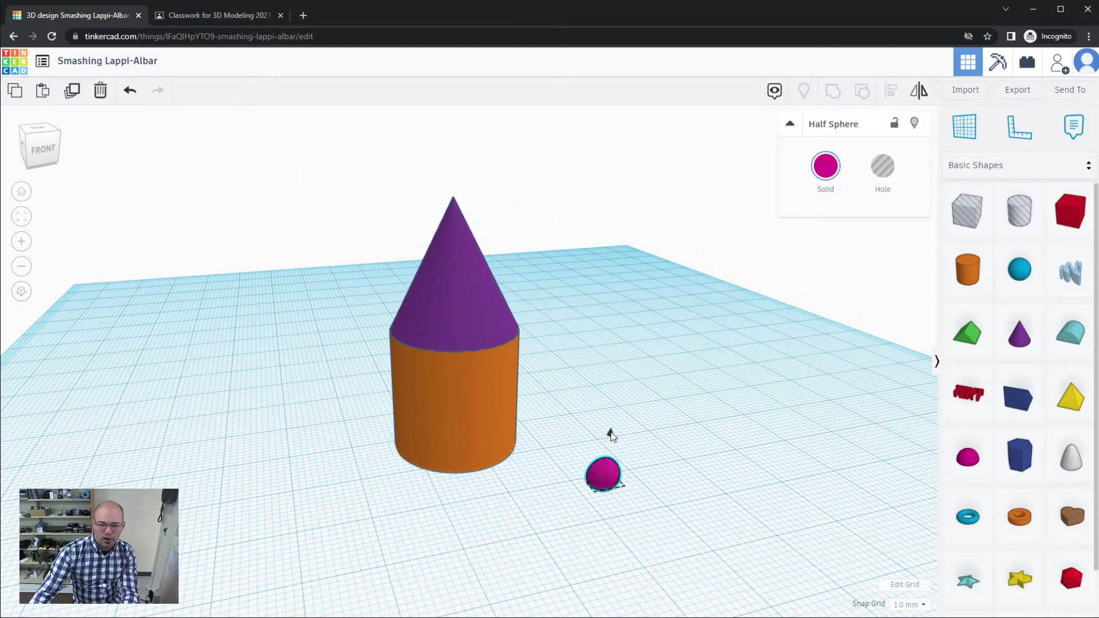
pyautogui.moveTo(612, 433); pyautogui.dragTo(600, 328)
pyautogui.moveTo(503, 530); pyautogui.dragTo(653, 515, button='right')
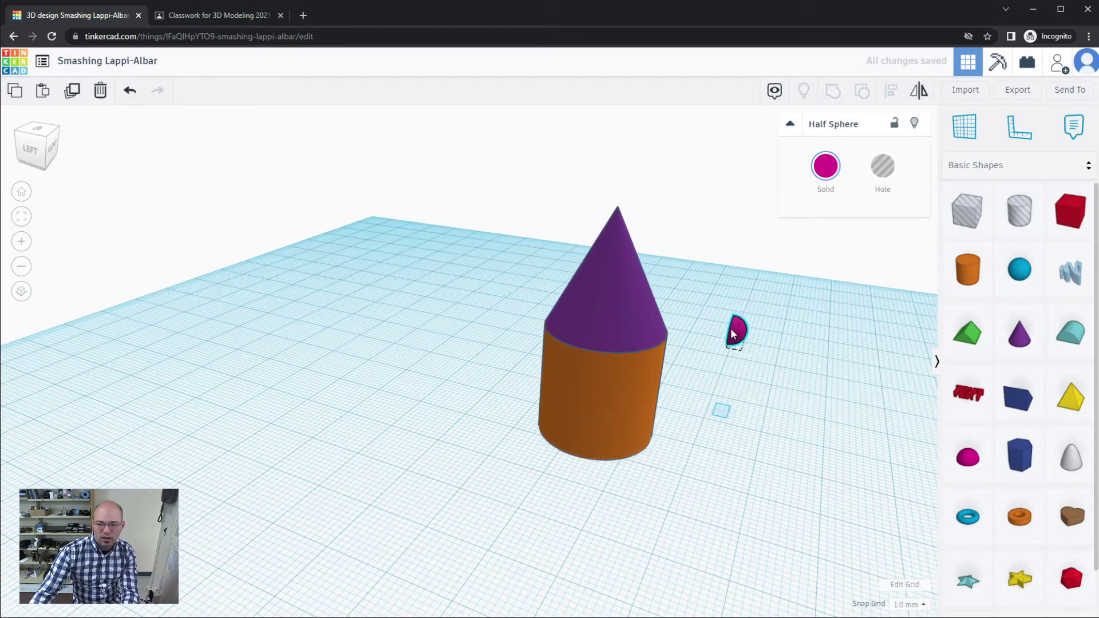
# Move the raised half sphere against the cylinder's front wall, just below the cone.
pyautogui.moveTo(733, 333); pyautogui.dragTo(645, 363)
pyautogui.click(624, 534)
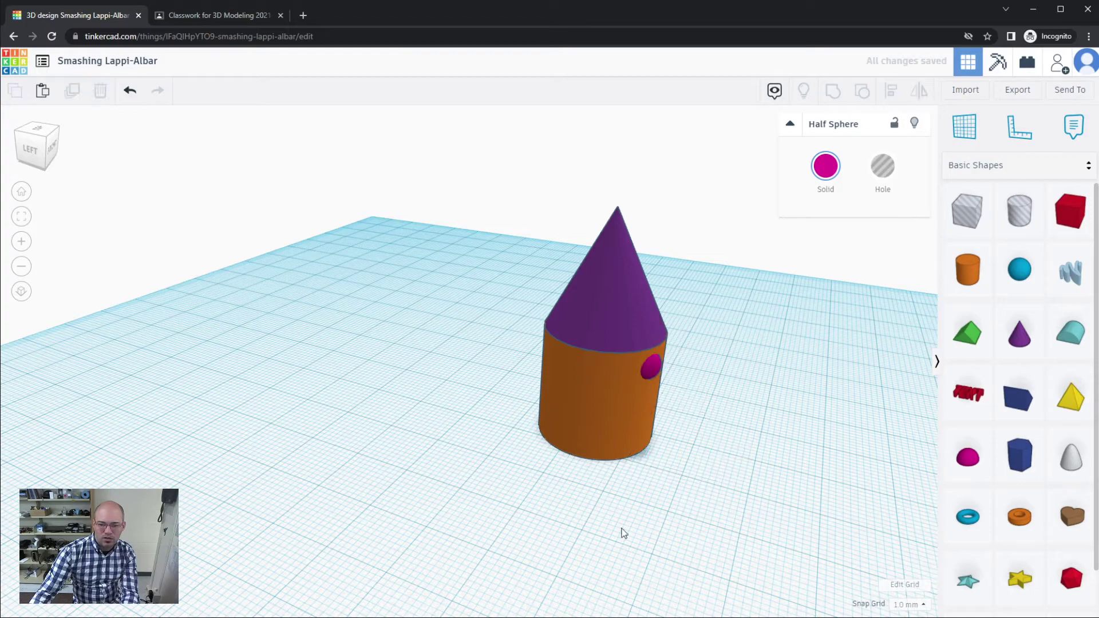
pyautogui.moveTo(624, 533); pyautogui.dragTo(488, 506, button='right')
pyautogui.scroll(5, 431, 419)
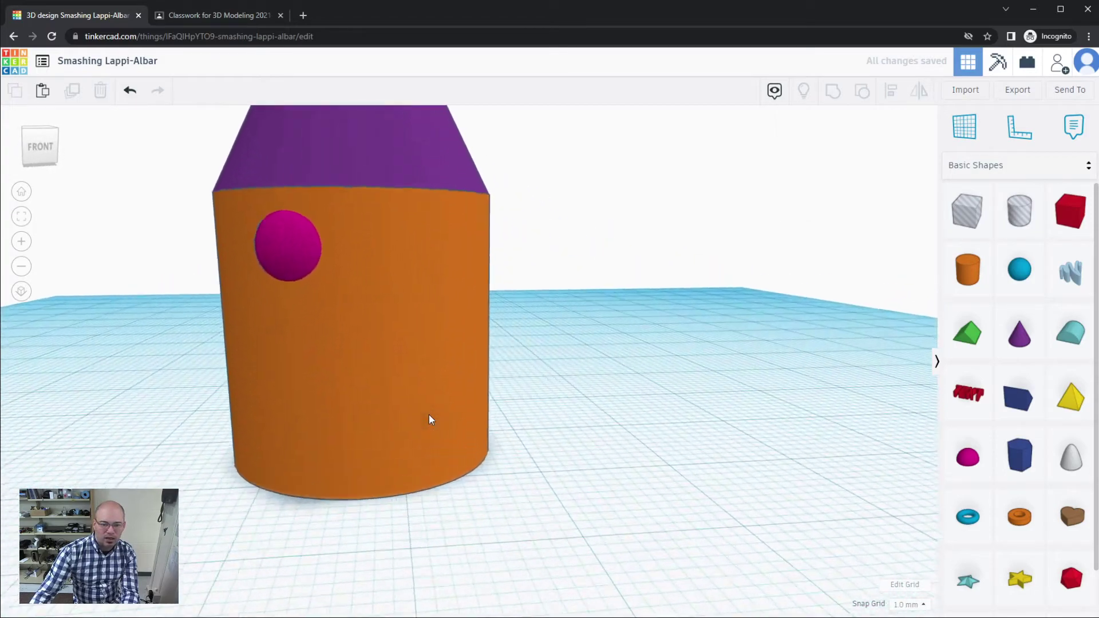
pyautogui.scroll(3, 435, 414)
pyautogui.scroll(-3, 349, 325)
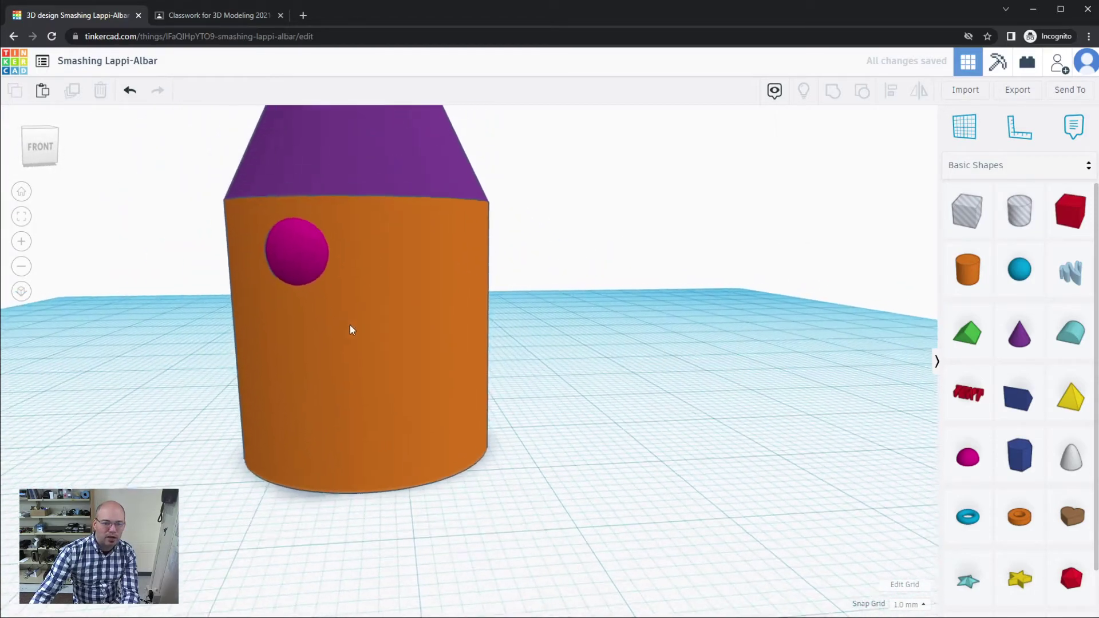
# Lower the half sphere by 2 mm so that it sits 12 mm above the workplane.
pyautogui.click(320, 268)
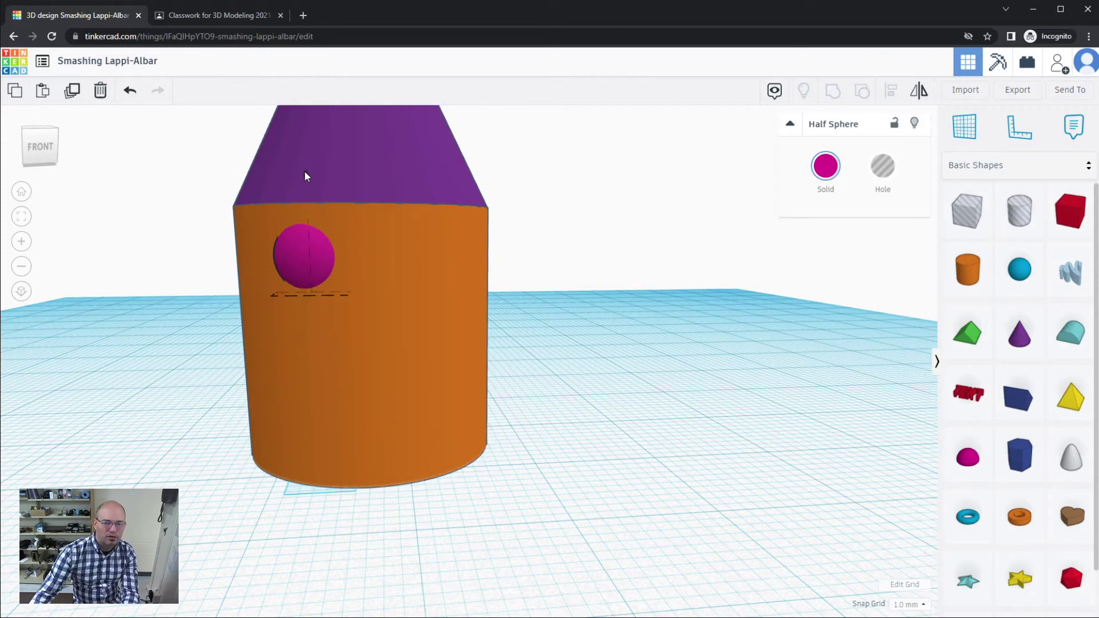
pyautogui.moveTo(309, 294); pyautogui.dragTo(311, 324)
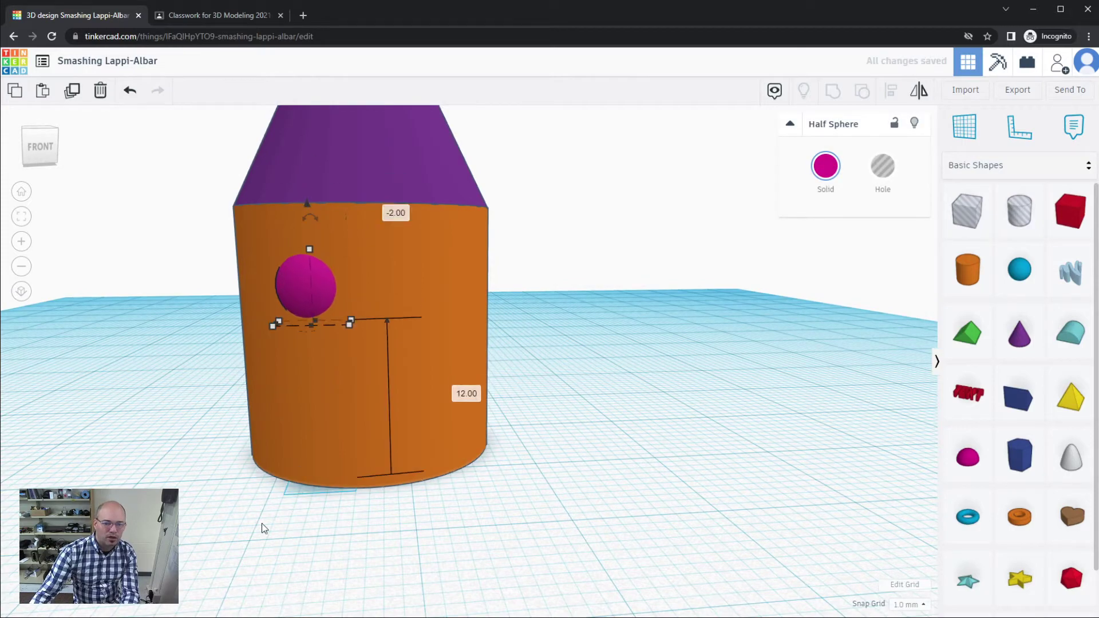
pyautogui.click(262, 523)
pyautogui.moveTo(262, 523)
pyautogui.mouseDown(button='right')
pyautogui.moveTo(474, 534)
pyautogui.moveTo(242, 529)
pyautogui.mouseUp(button='right')
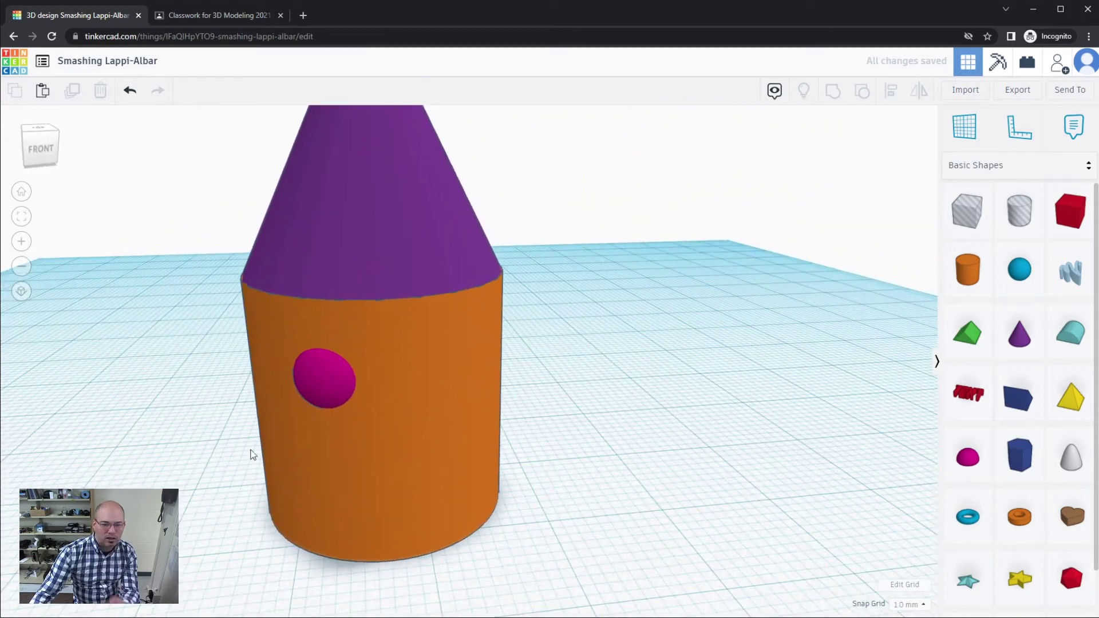
pyautogui.click(326, 382)
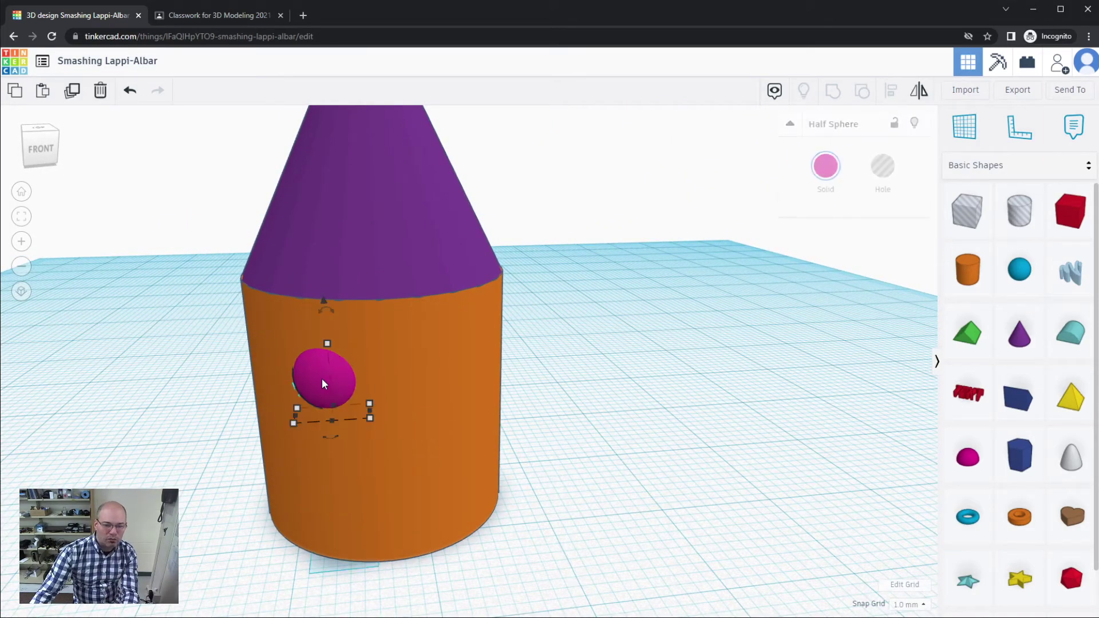
pyautogui.click(613, 411)
pyautogui.moveTo(614, 411); pyautogui.dragTo(590, 448, button='right')
pyautogui.scroll(-3, 590, 447)
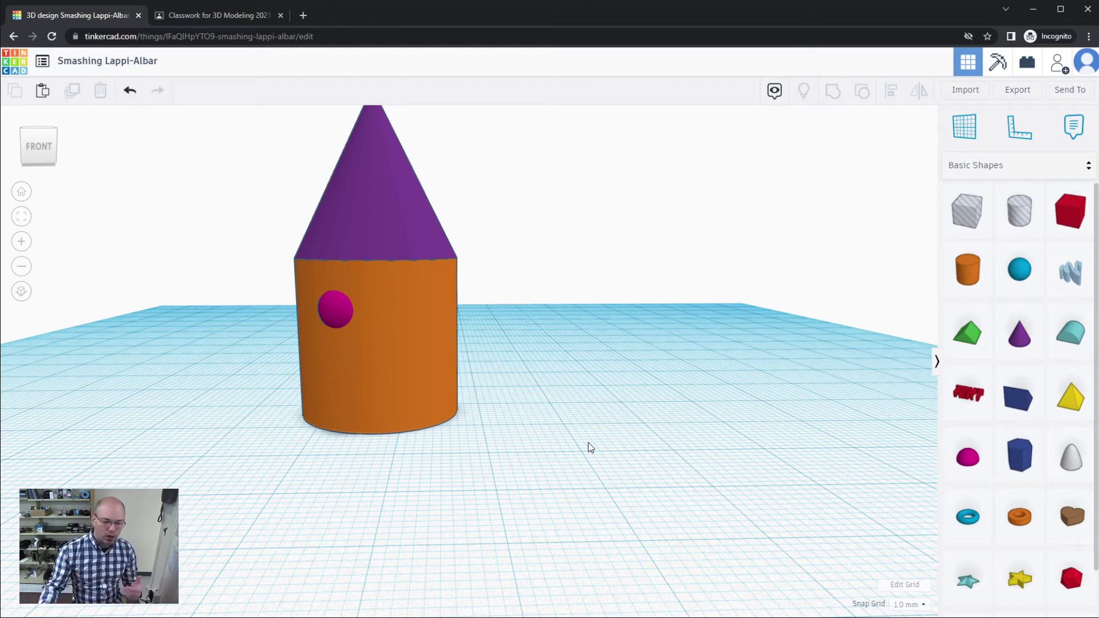
# Delete the half sphere from the front of the tower.
pyautogui.click(335, 316)
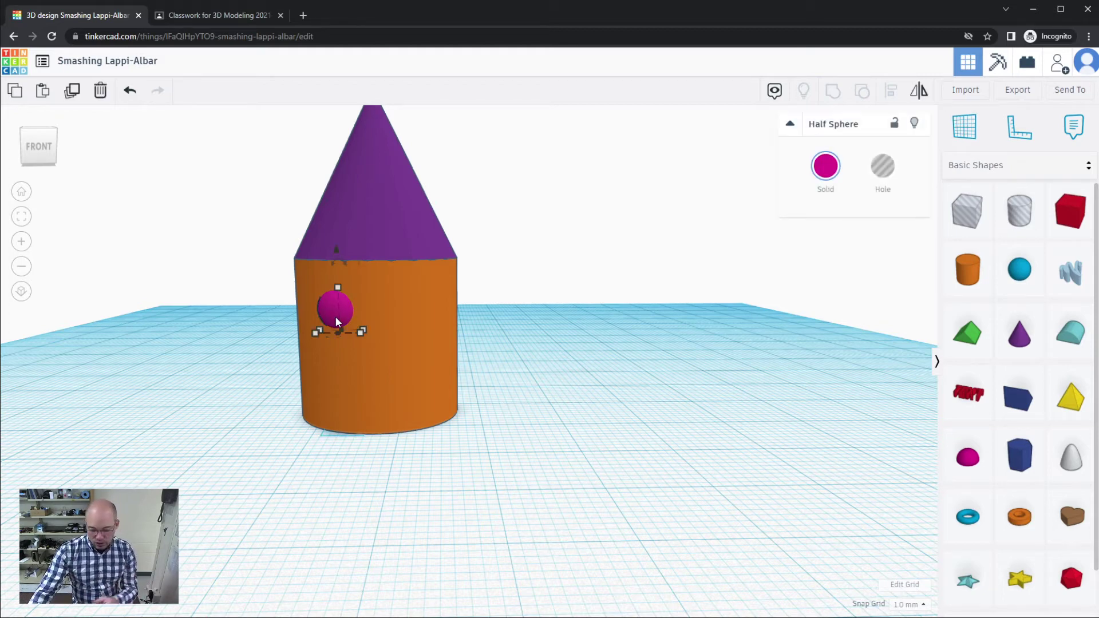
pyautogui.press('Delete')
pyautogui.scroll(-3, 463, 529)
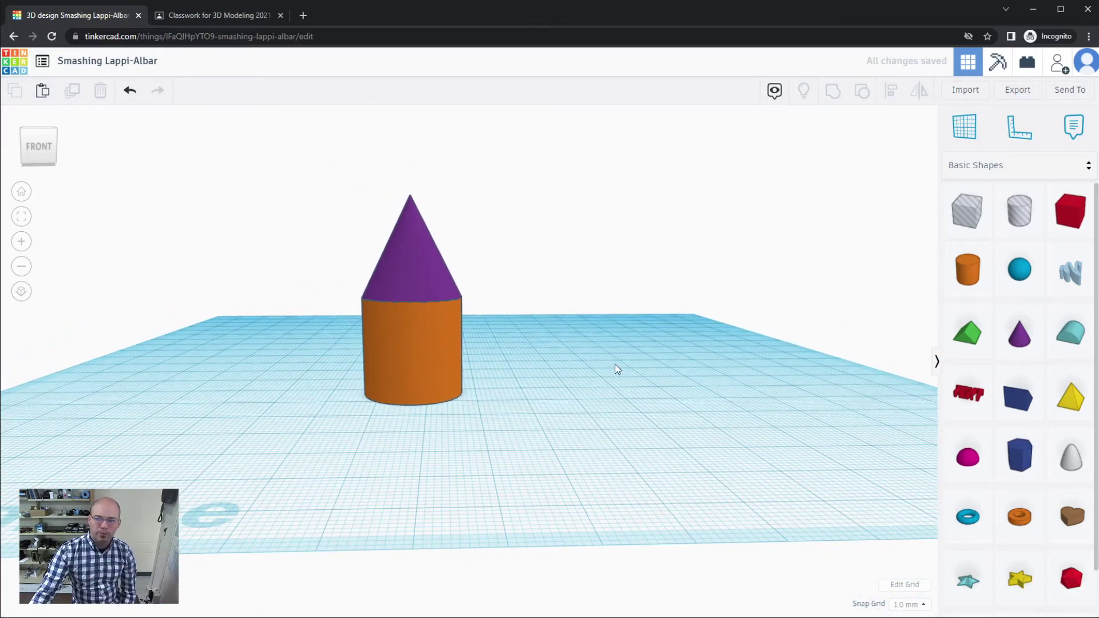
# Place a new workplane on the front of the cylinder's curved wall with the Workplane tool.
pyautogui.click(971, 140)
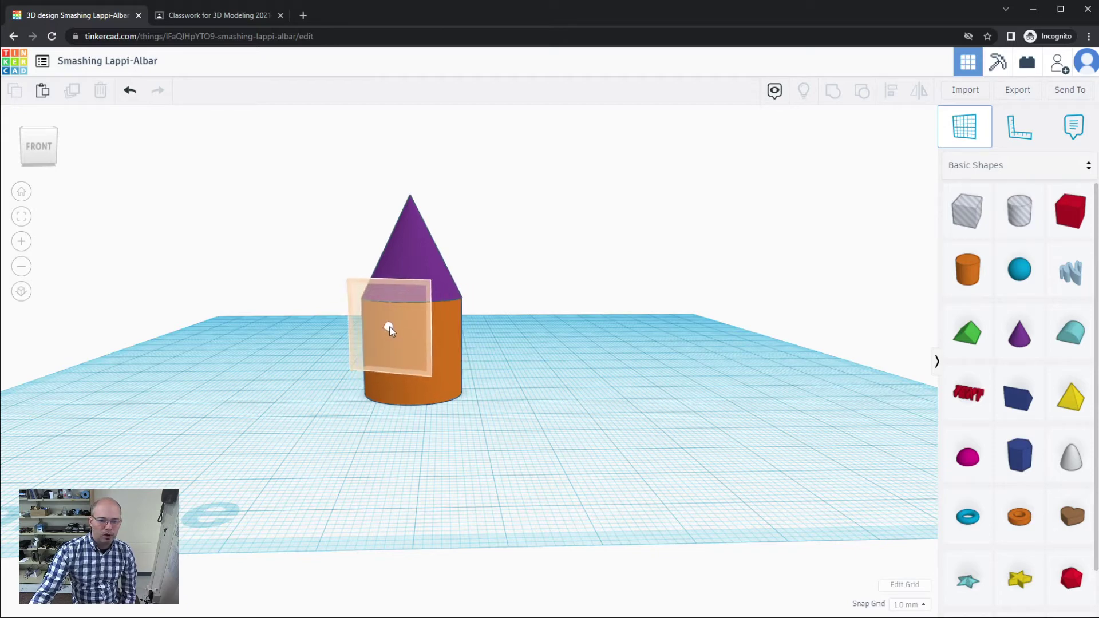
pyautogui.click(393, 328)
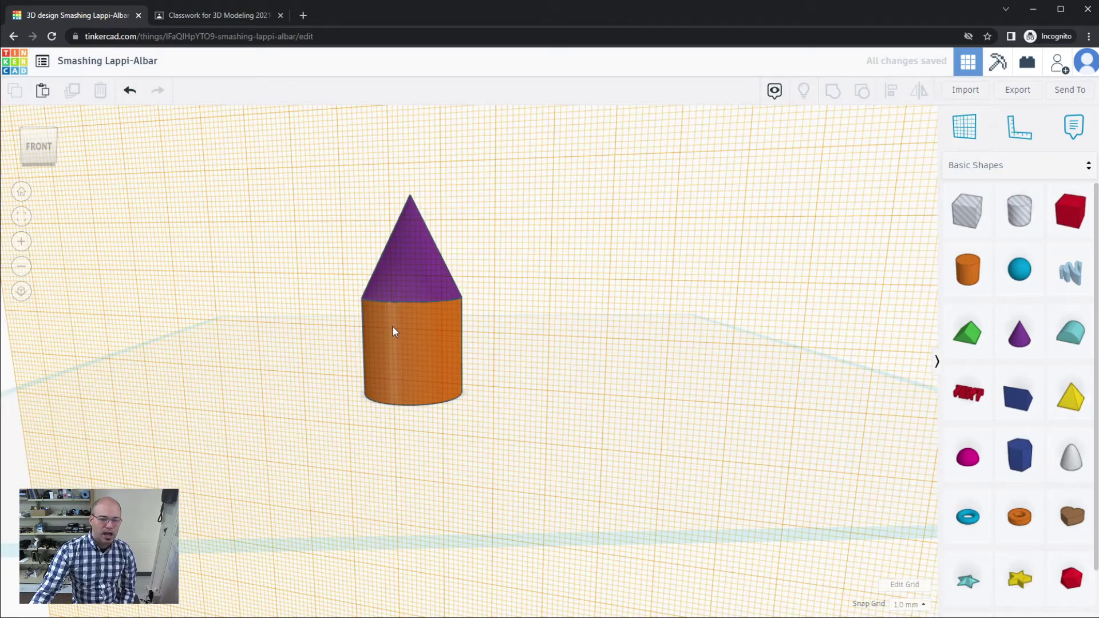
pyautogui.moveTo(291, 474); pyautogui.dragTo(649, 466, button='right')
pyautogui.moveTo(521, 480); pyautogui.dragTo(378, 478, button='right')
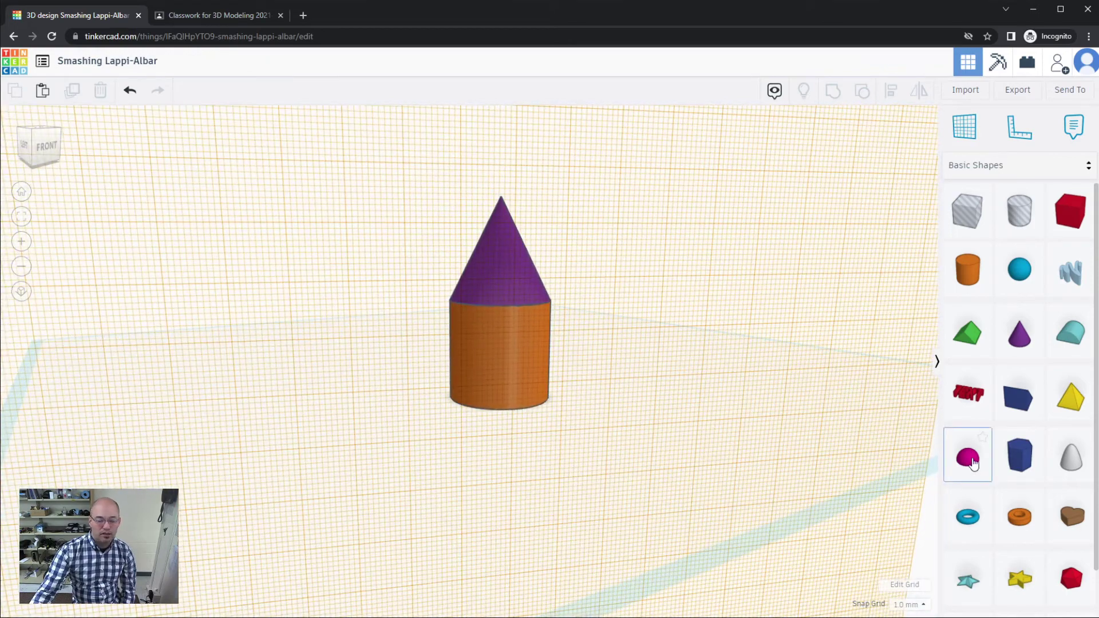
# Add a half sphere to the vertical workplane at the cylinder and shrink its base to about 4 by 4 mm.
pyautogui.moveTo(973, 462); pyautogui.dragTo(494, 359)
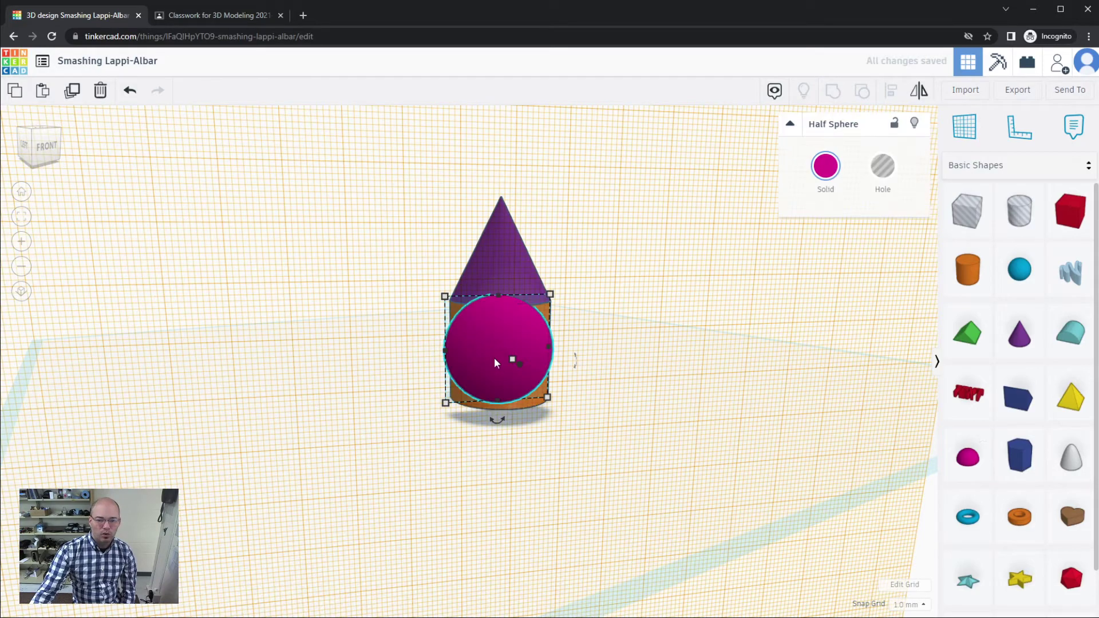
pyautogui.moveTo(363, 558); pyautogui.dragTo(537, 557, button='right')
pyautogui.moveTo(549, 555); pyautogui.dragTo(377, 543, button='right')
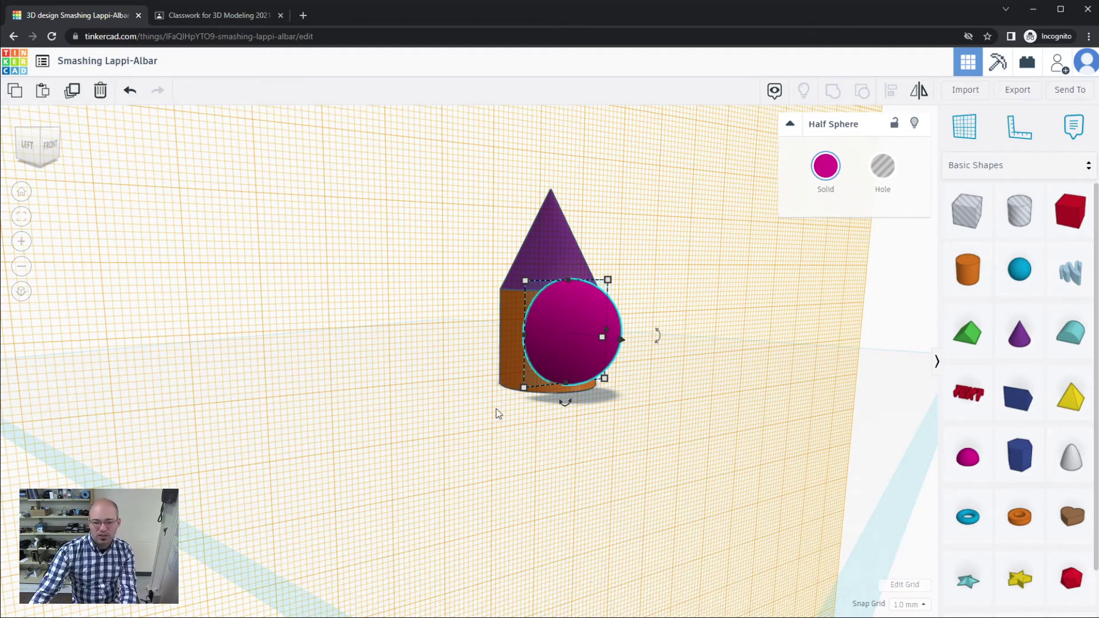
pyautogui.moveTo(522, 389)
pyautogui.moveTo(527, 391); pyautogui.dragTo(625, 303)
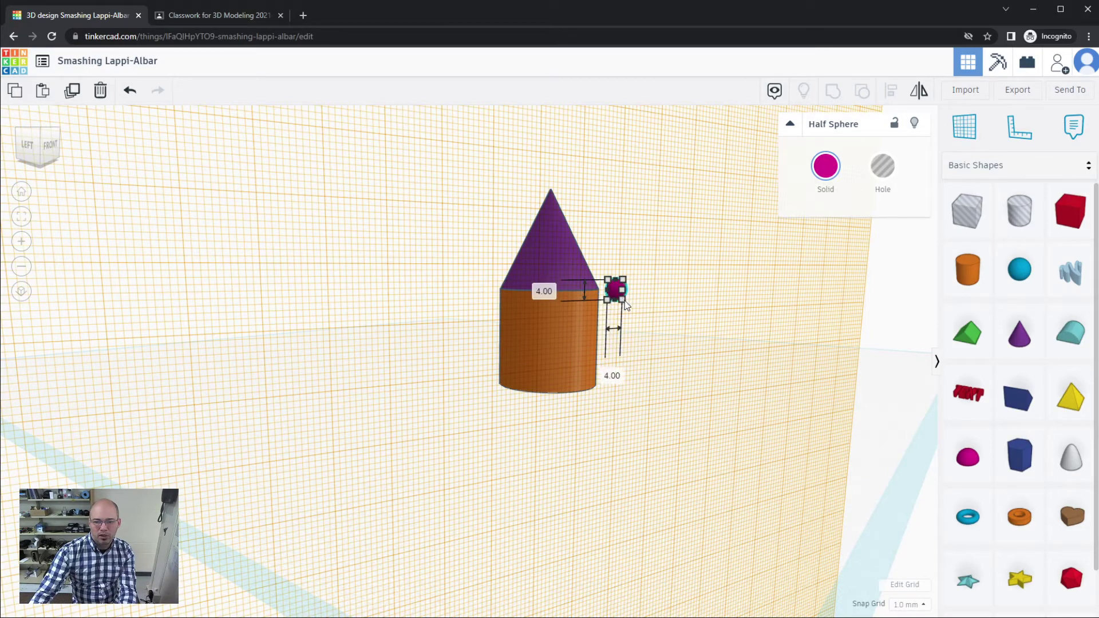
pyautogui.click(469, 458)
pyautogui.moveTo(469, 458); pyautogui.dragTo(419, 406, button='right')
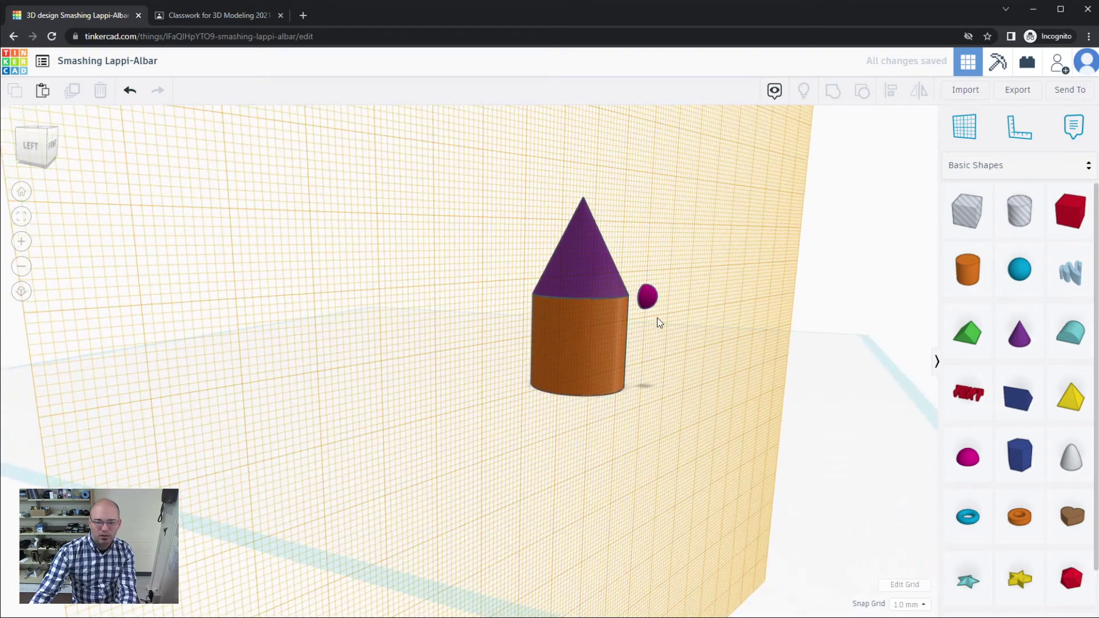
# Move the small half sphere onto the upper front of the cylinder, just below the cone and off-center.
pyautogui.moveTo(647, 296); pyautogui.dragTo(612, 324)
pyautogui.moveTo(704, 470); pyautogui.dragTo(579, 462, button='right')
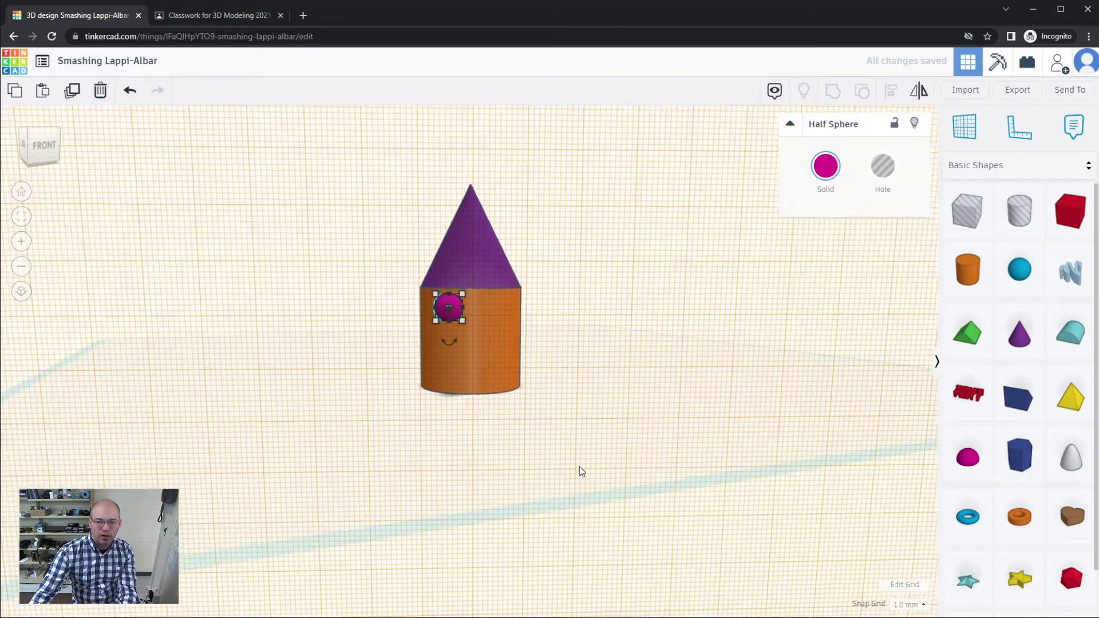
pyautogui.scroll(3, 461, 357)
pyautogui.moveTo(430, 261); pyautogui.dragTo(441, 253)
pyautogui.moveTo(358, 414); pyautogui.dragTo(497, 422, button='right')
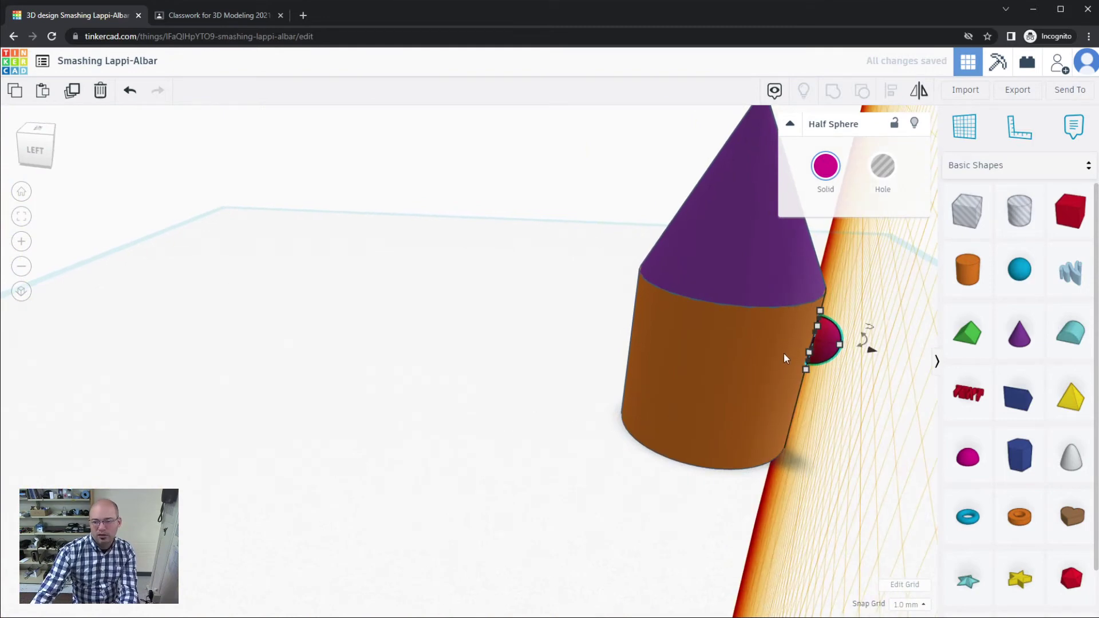
pyautogui.moveTo(825, 358); pyautogui.dragTo(820, 354)
pyautogui.click(723, 471)
pyautogui.moveTo(724, 471); pyautogui.dragTo(502, 447, button='right')
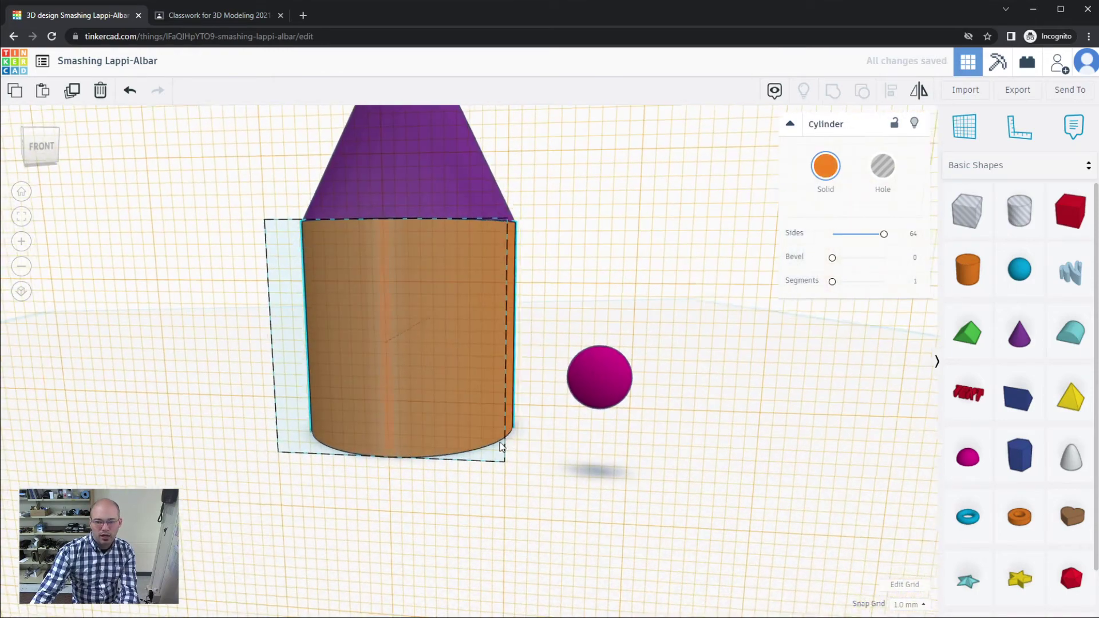
pyautogui.hotkey('ctrl', 'z')
# Push the half sphere 1 mm into the cylinder's wall.
pyautogui.moveTo(525, 498); pyautogui.dragTo(566, 426, button='right')
pyautogui.click(651, 309)
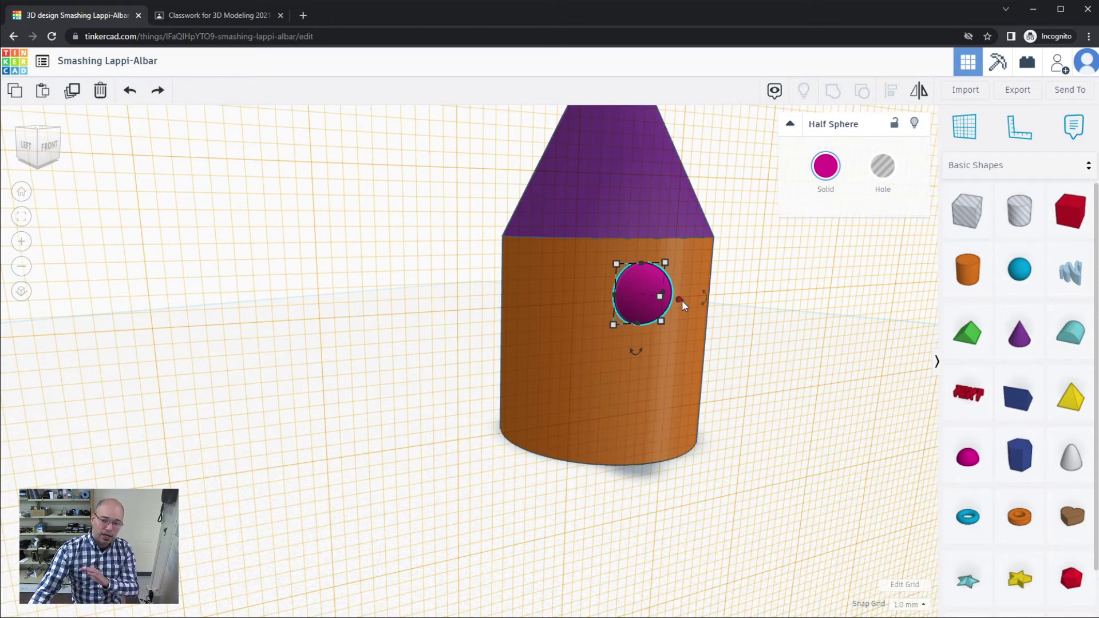
pyautogui.moveTo(682, 300)
pyautogui.mouseDown()
pyautogui.moveTo(733, 307)
pyautogui.moveTo(675, 312)
pyautogui.mouseUp()
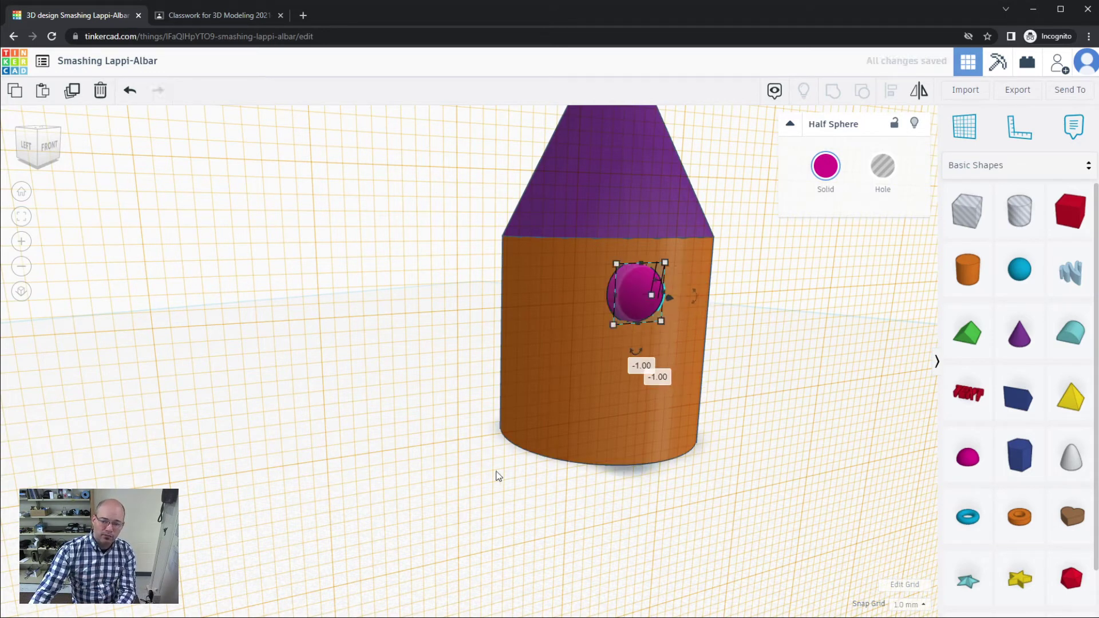
pyautogui.click(451, 490)
pyautogui.moveTo(630, 489); pyautogui.dragTo(545, 497, button='right')
# Duplicate the half sphere and nudge the copy 3 mm toward the original so both sit side by side as eyes.
pyautogui.click(402, 319)
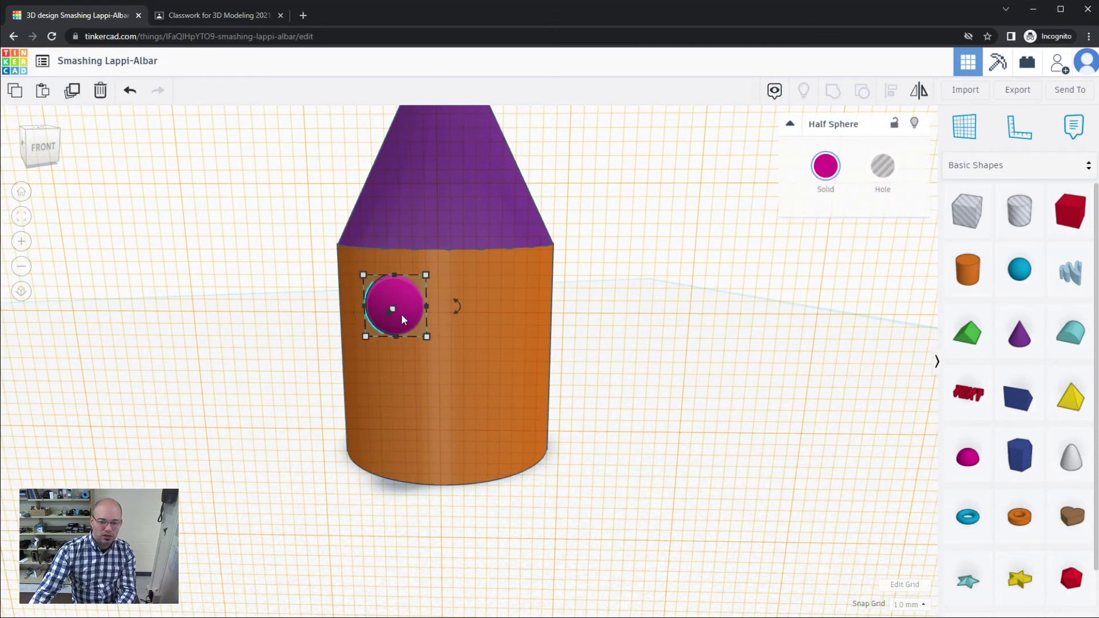
pyautogui.hotkey('ctrl', 'd')
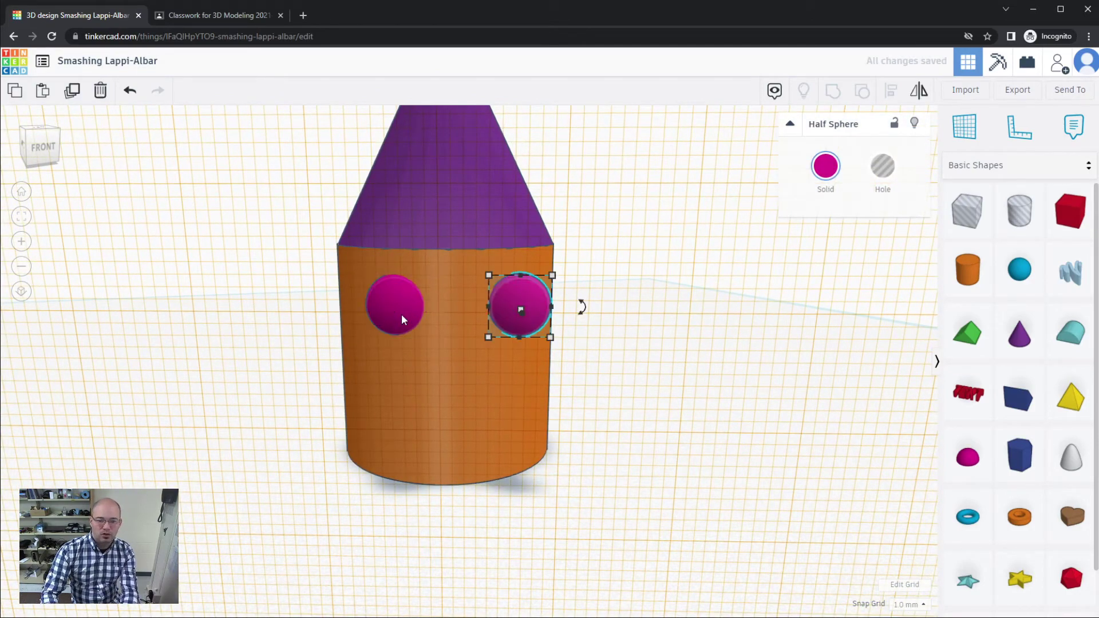
pyautogui.press('Left')
pyautogui.press('Left')
pyautogui.press('Left')
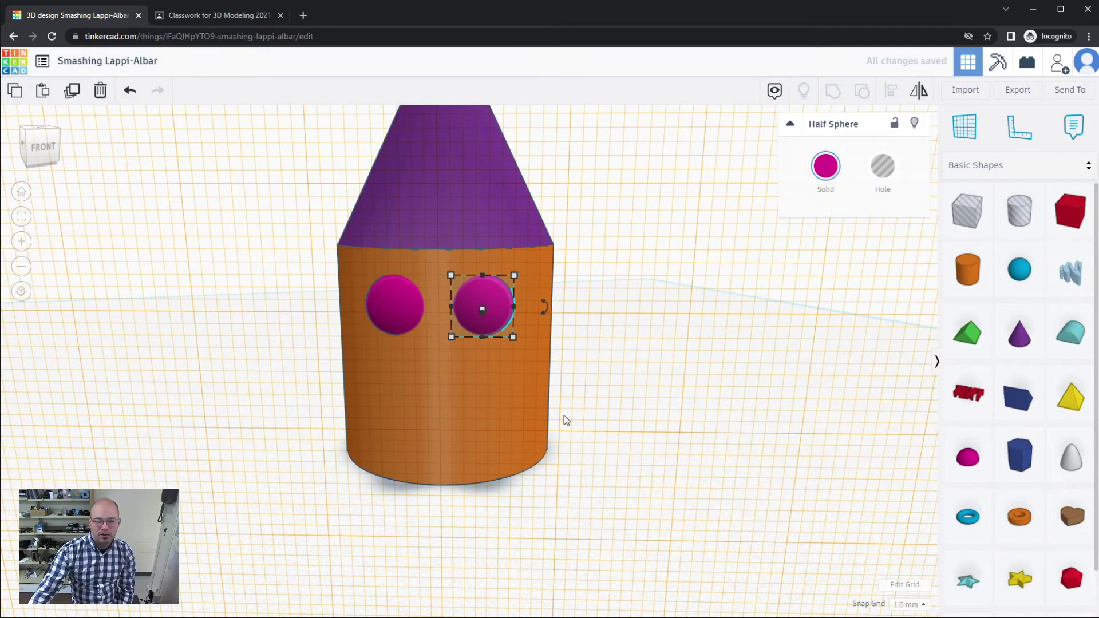
pyautogui.click(559, 462)
pyautogui.moveTo(560, 461)
pyautogui.mouseDown(button='right')
pyautogui.moveTo(383, 482)
pyautogui.moveTo(380, 463)
pyautogui.moveTo(544, 456)
pyautogui.mouseUp(button='right')
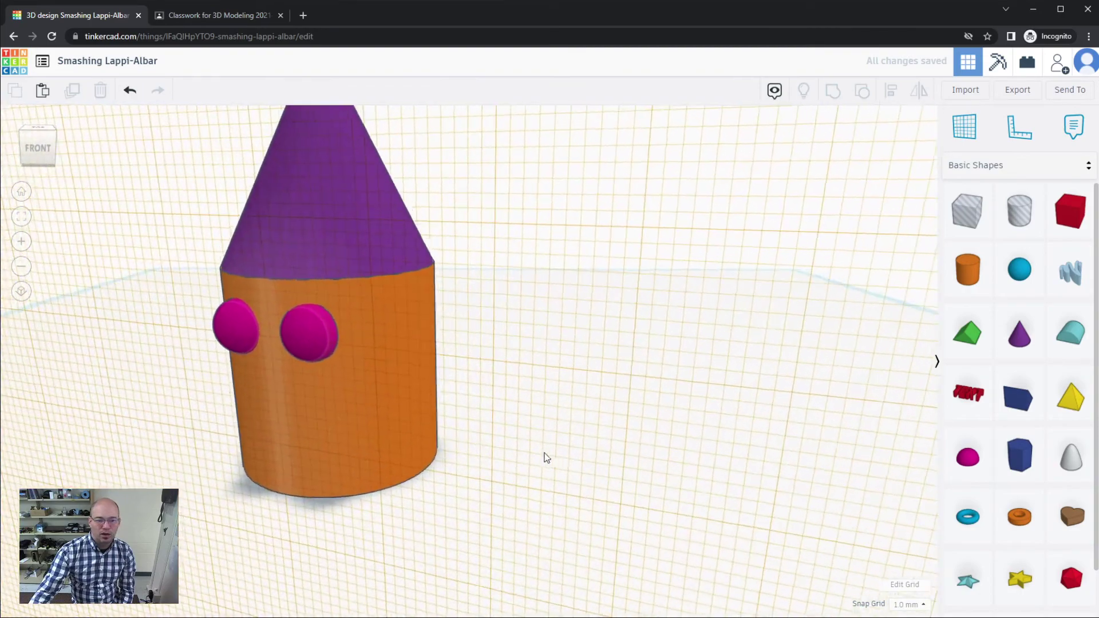
# Return the workplane to the default horizontal grid under the tower.
pyautogui.scroll(-3, 544, 456)
pyautogui.scroll(-3, 545, 458)
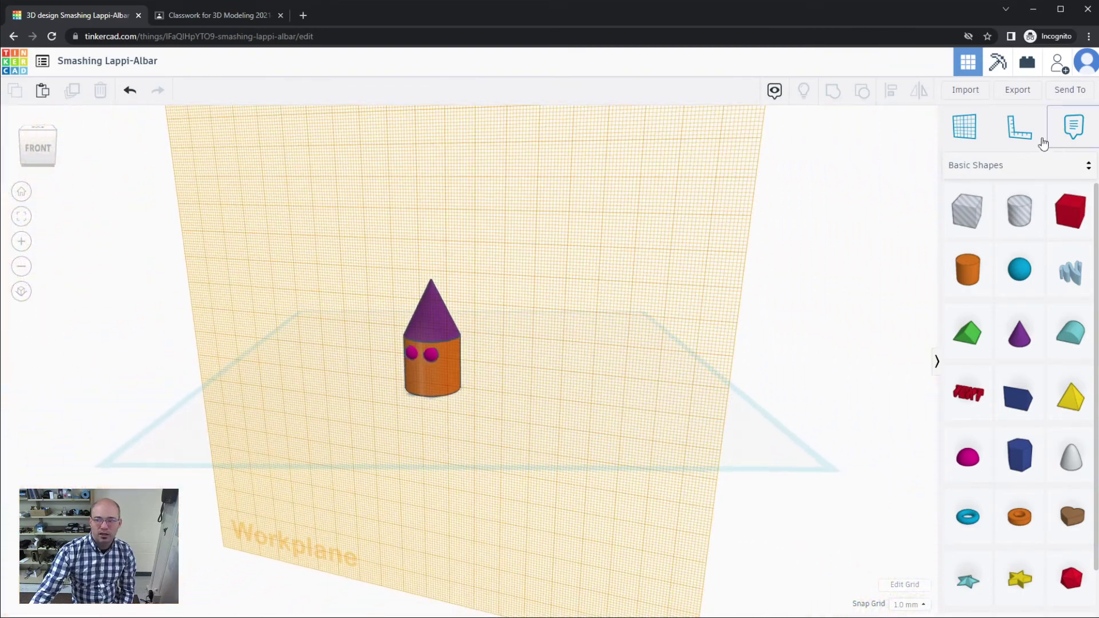
pyautogui.click(966, 129)
pyautogui.click(829, 290)
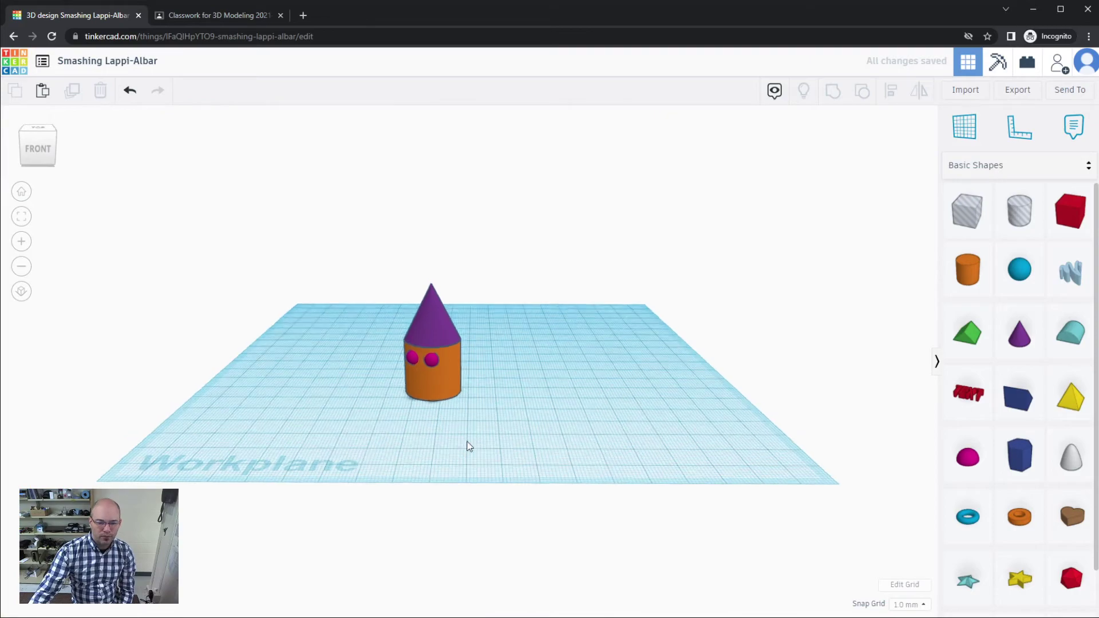
pyautogui.moveTo(466, 444); pyautogui.dragTo(495, 446, button='right')
pyautogui.scroll(5, 496, 447)
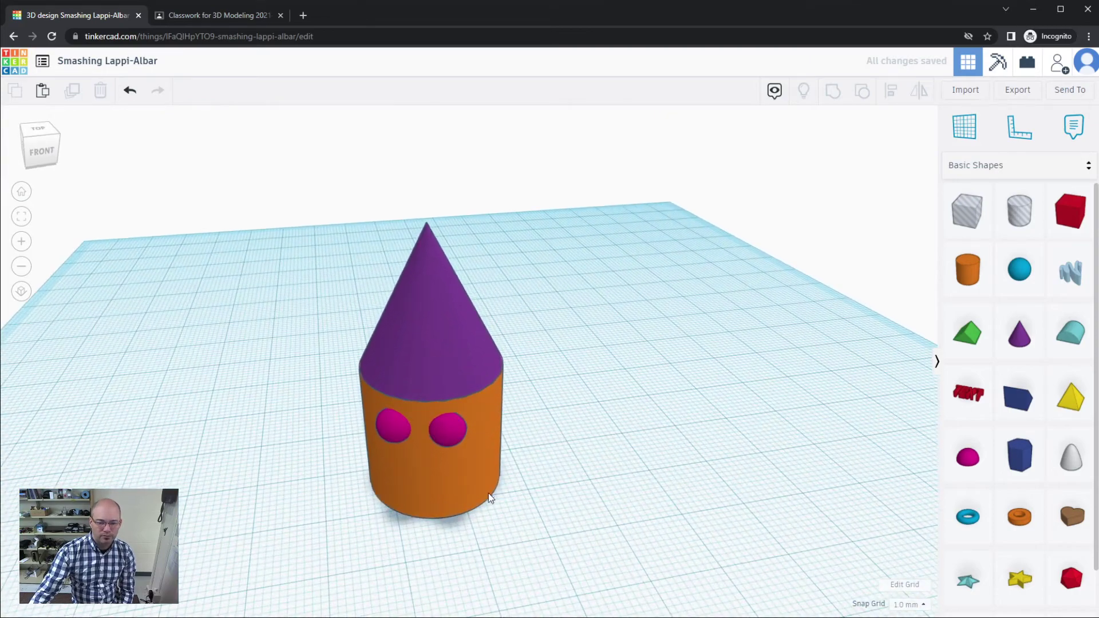
pyautogui.moveTo(489, 492)
pyautogui.mouseDown(button='right')
pyautogui.moveTo(428, 417)
pyautogui.moveTo(345, 458)
pyautogui.moveTo(455, 458)
pyautogui.mouseUp(button='right')
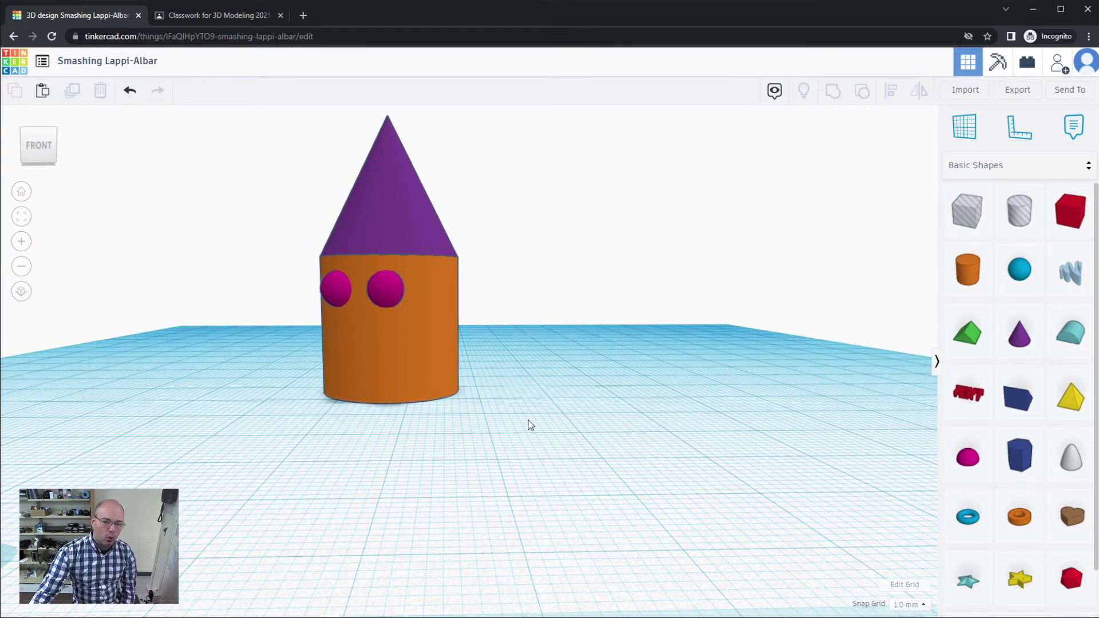
pyautogui.moveTo(377, 430); pyautogui.dragTo(454, 429, button='right')
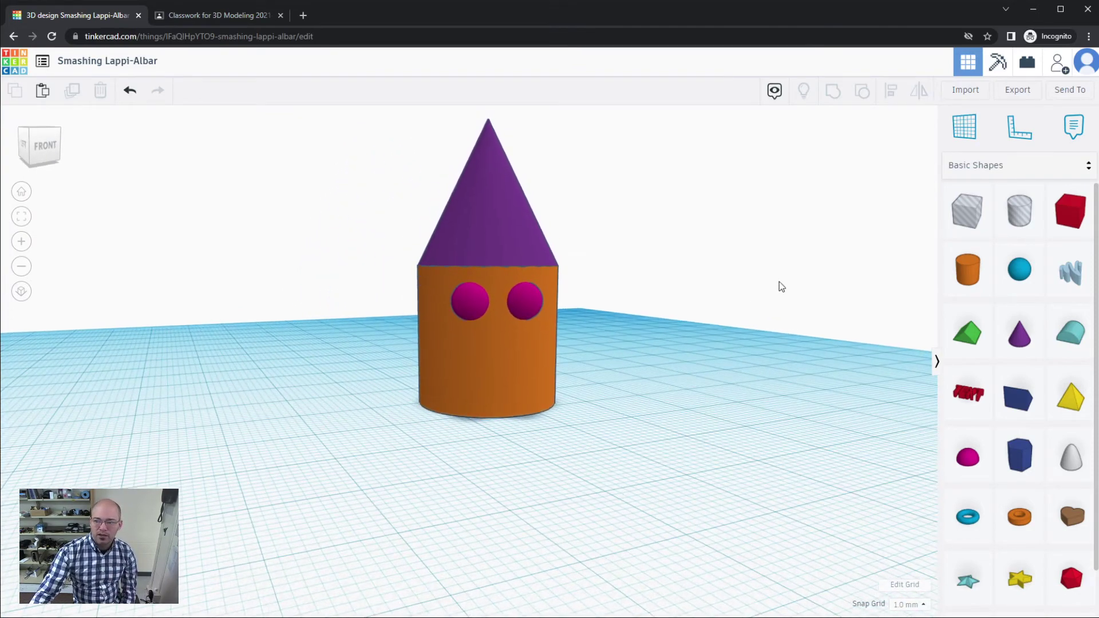
# Place the workplane on the cylinder's front wall again, below the two half spheres.
pyautogui.click(963, 131)
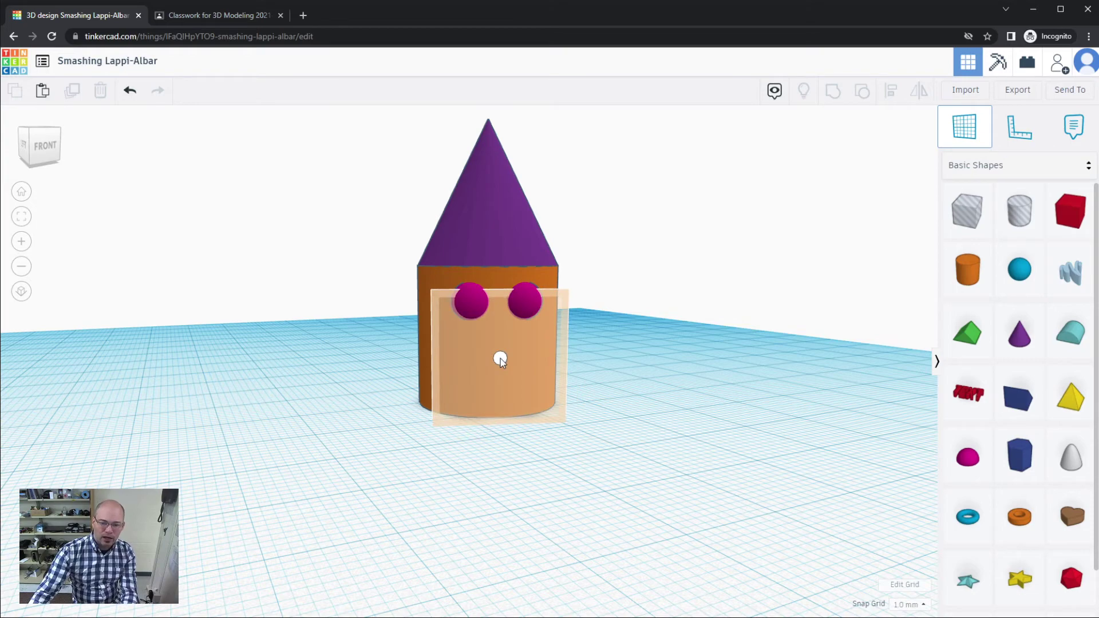
pyautogui.click(322, 453)
pyautogui.moveTo(323, 456); pyautogui.dragTo(445, 477, button='right')
pyautogui.click(965, 126)
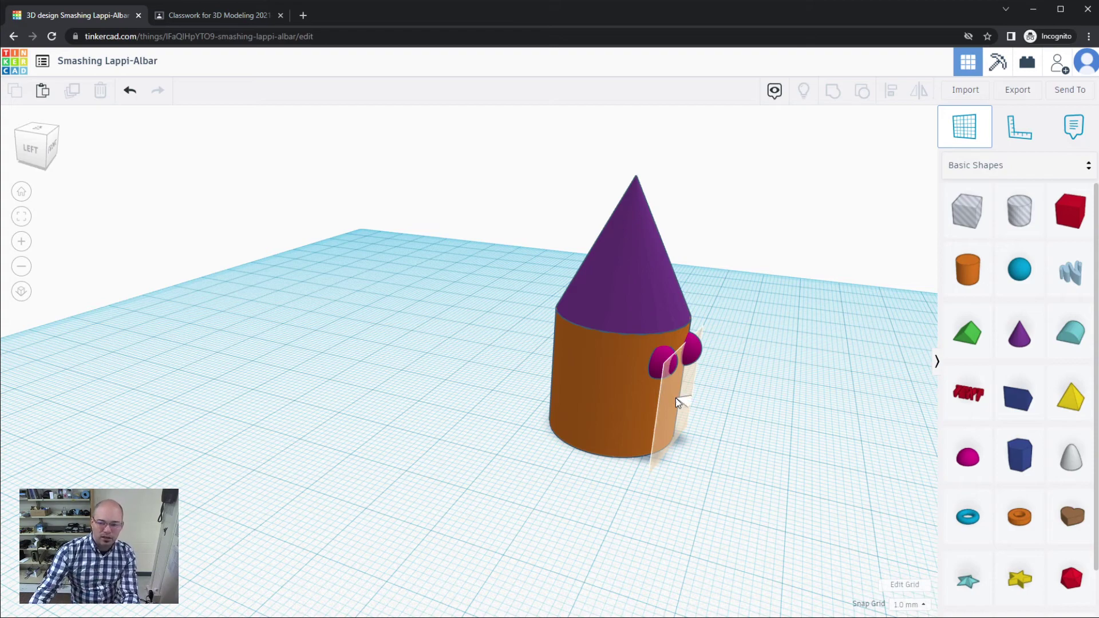
pyautogui.hotkey('ctrl', 'z')
pyautogui.hotkey('ctrl', 'y')
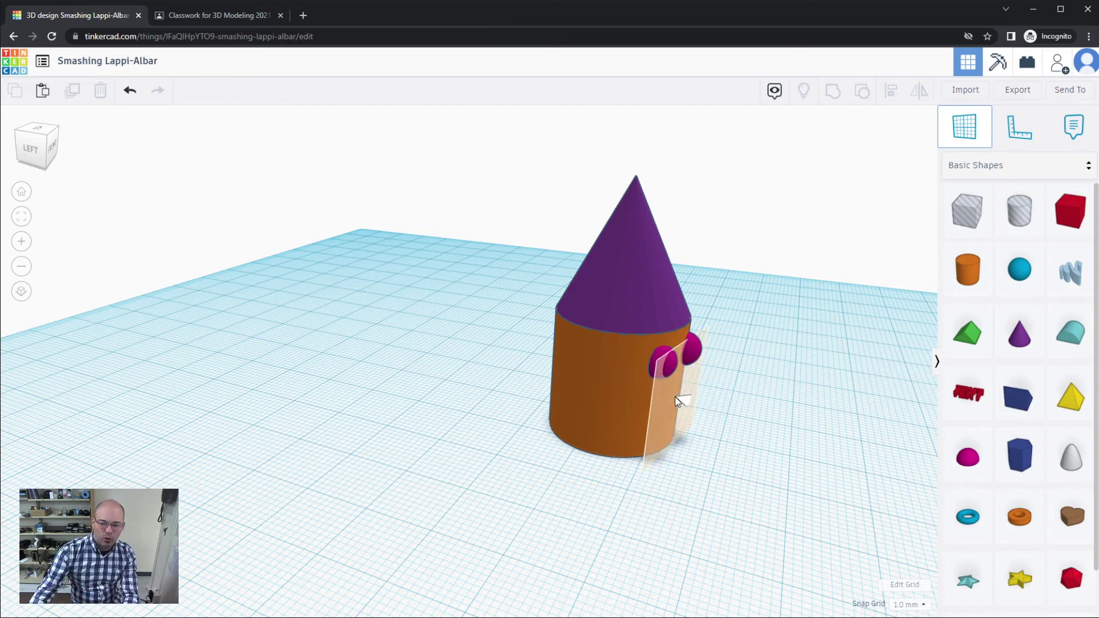
pyautogui.click(675, 397)
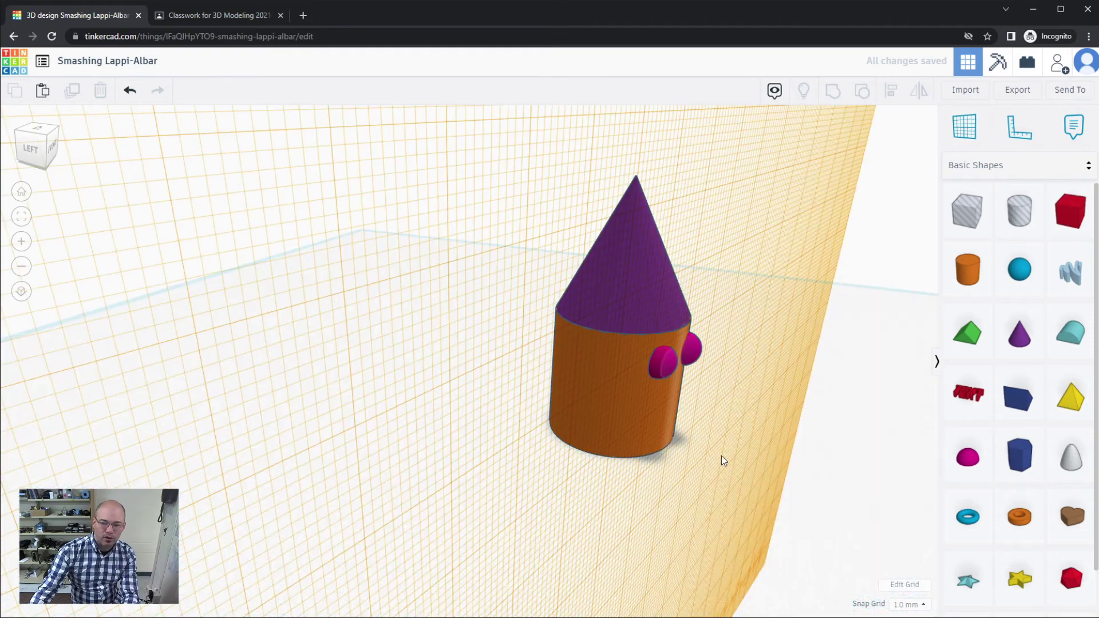
pyautogui.moveTo(721, 455); pyautogui.dragTo(817, 424, button='right')
pyautogui.scroll(-3, 612, 437)
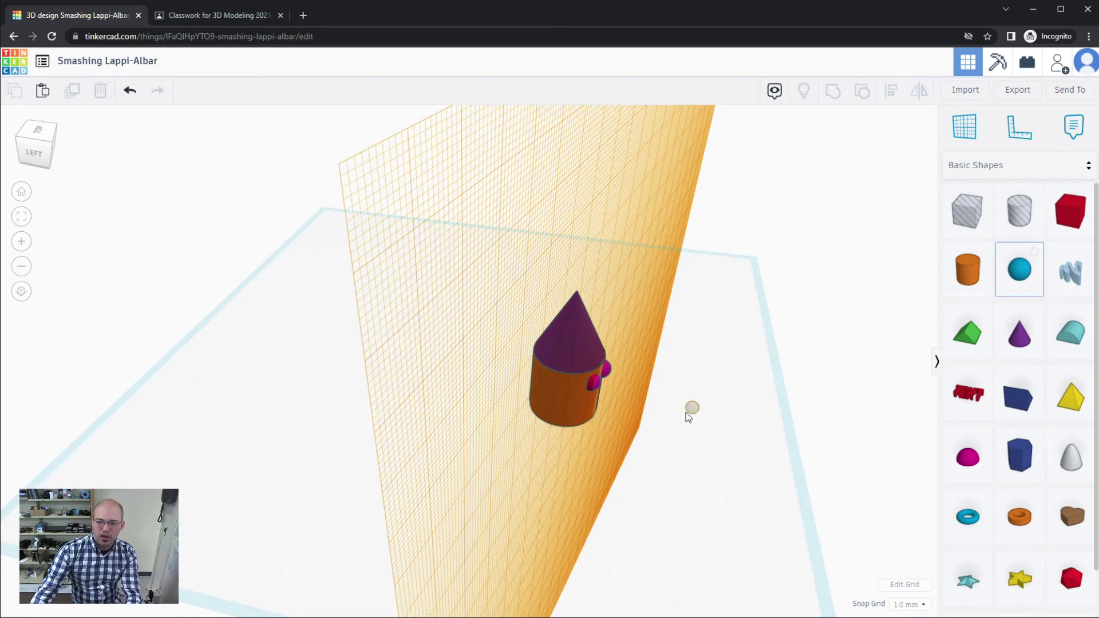
pyautogui.click(613, 423)
pyautogui.moveTo(544, 465); pyautogui.dragTo(538, 397, button='right')
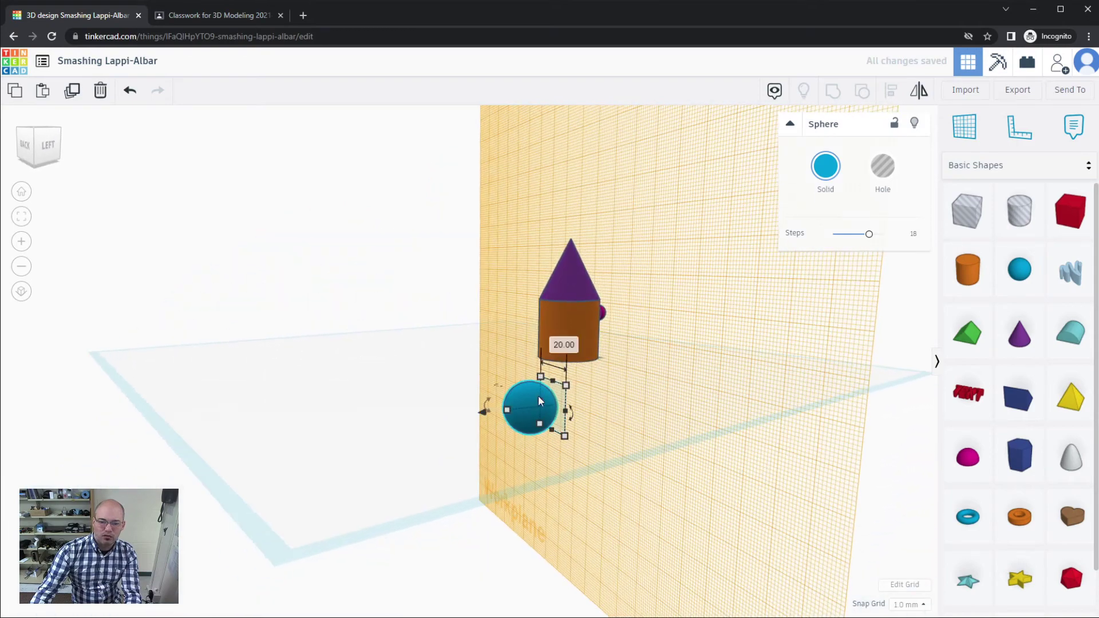
pyautogui.moveTo(537, 410); pyautogui.dragTo(578, 333)
pyautogui.moveTo(578, 333); pyautogui.dragTo(606, 421, button='right')
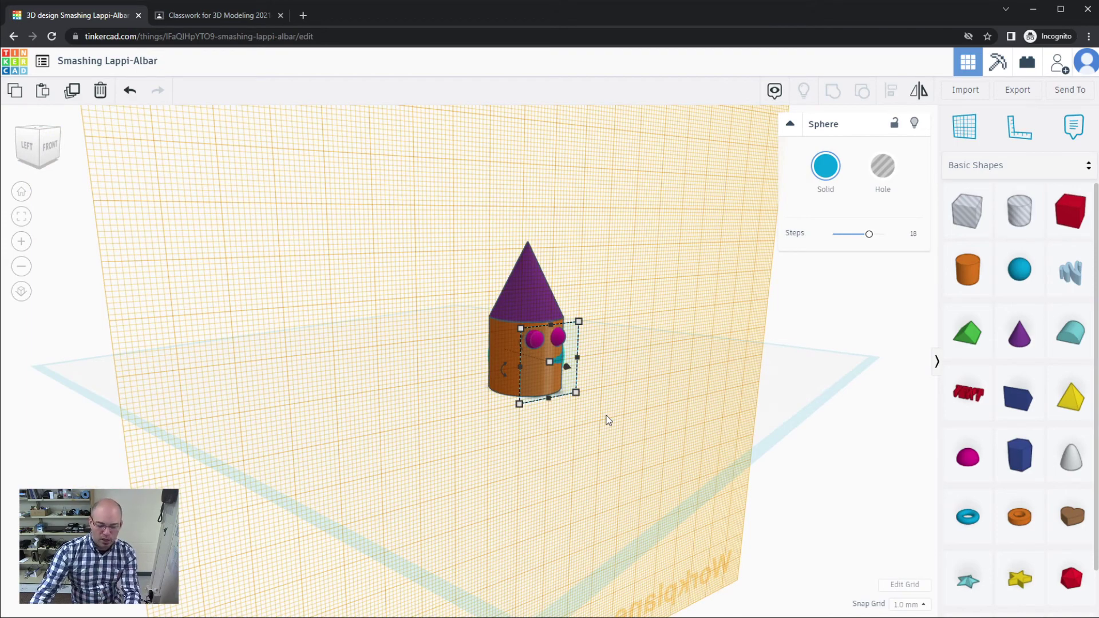
pyautogui.hotkey('ctrl', 'z')
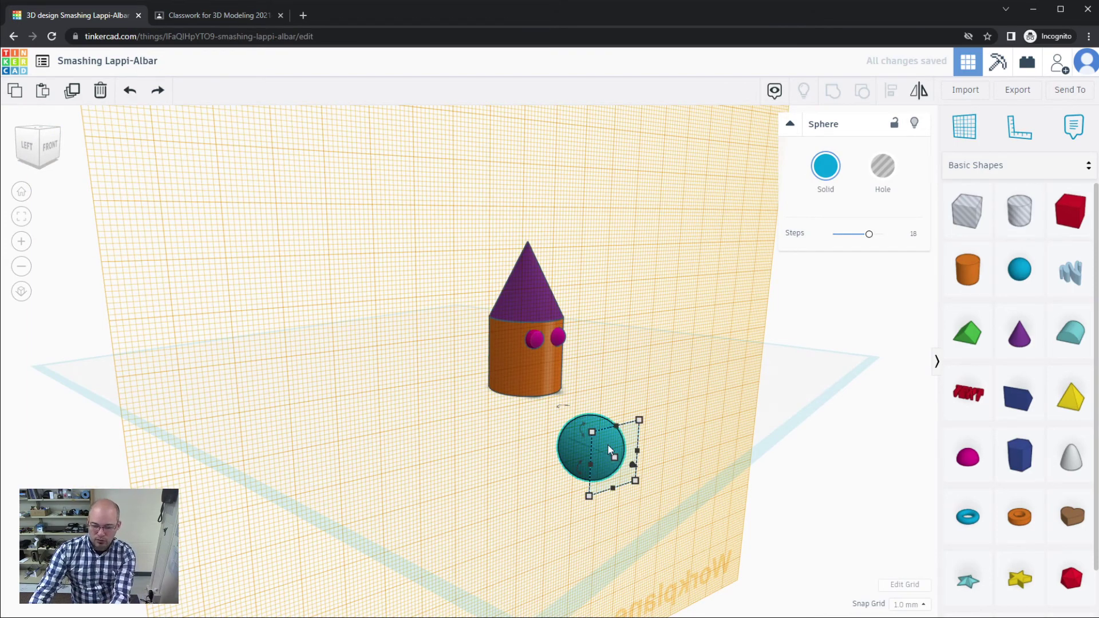
pyautogui.press('Delete')
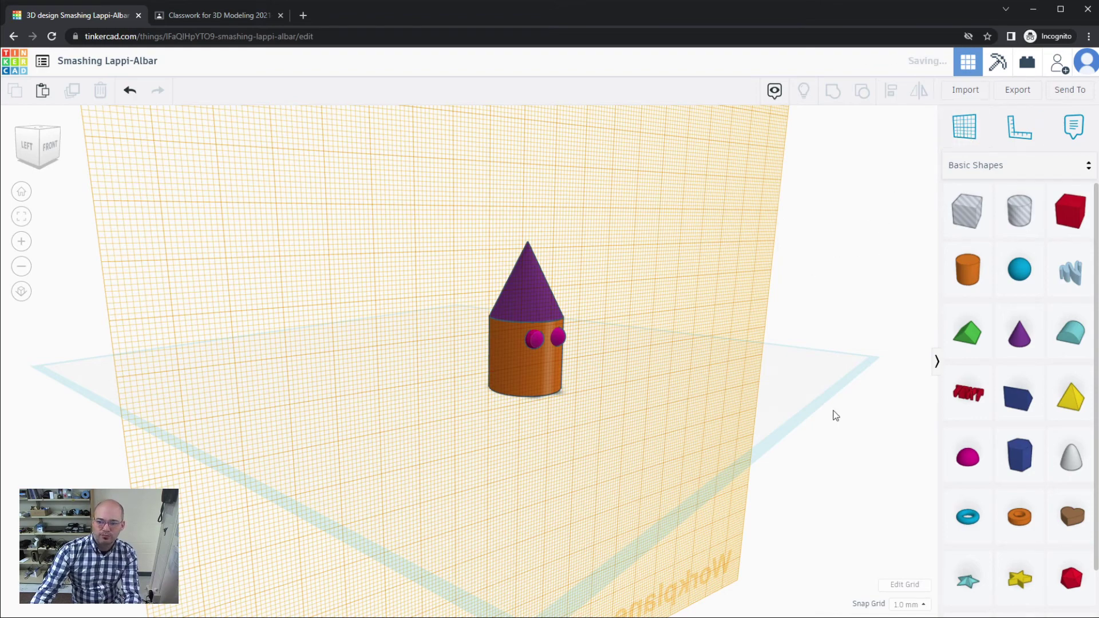
# Reset the workplane to the default horizontal grid and place it back on the cylinder's front wall below the eyes.
pyautogui.moveTo(794, 429); pyautogui.dragTo(927, 387, button='right')
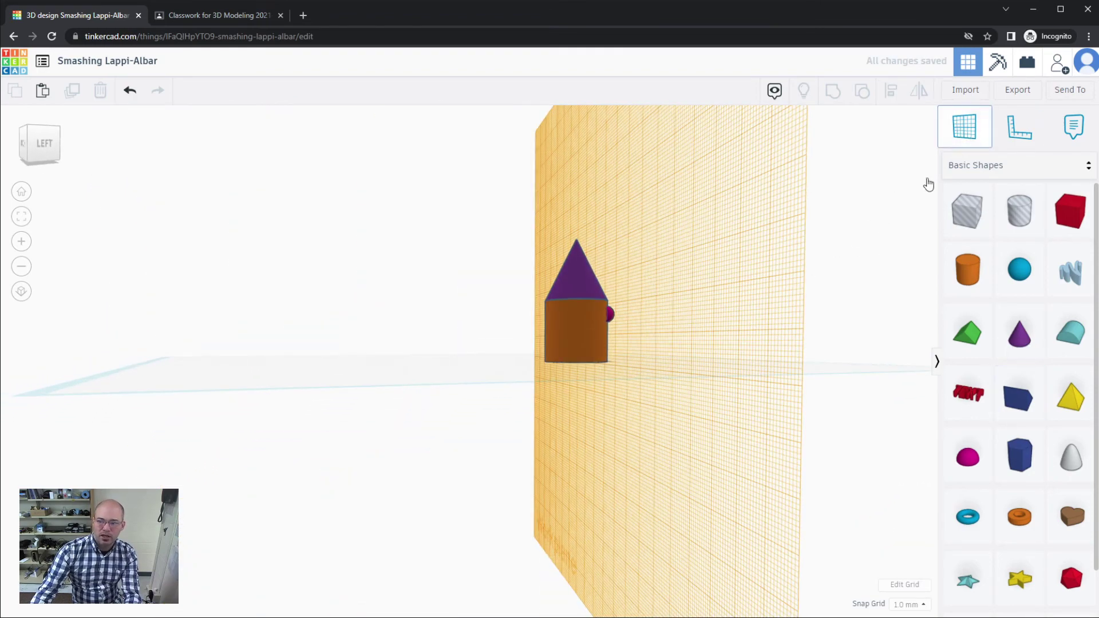
pyautogui.click(471, 456)
pyautogui.moveTo(555, 430); pyautogui.dragTo(421, 469, button='right')
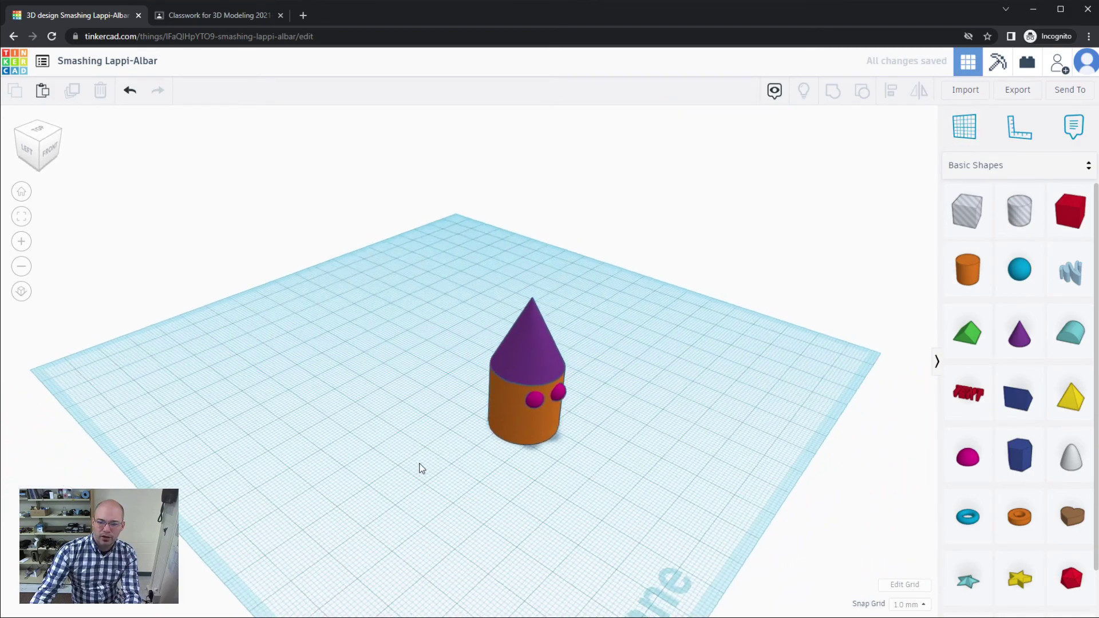
pyautogui.click(951, 130)
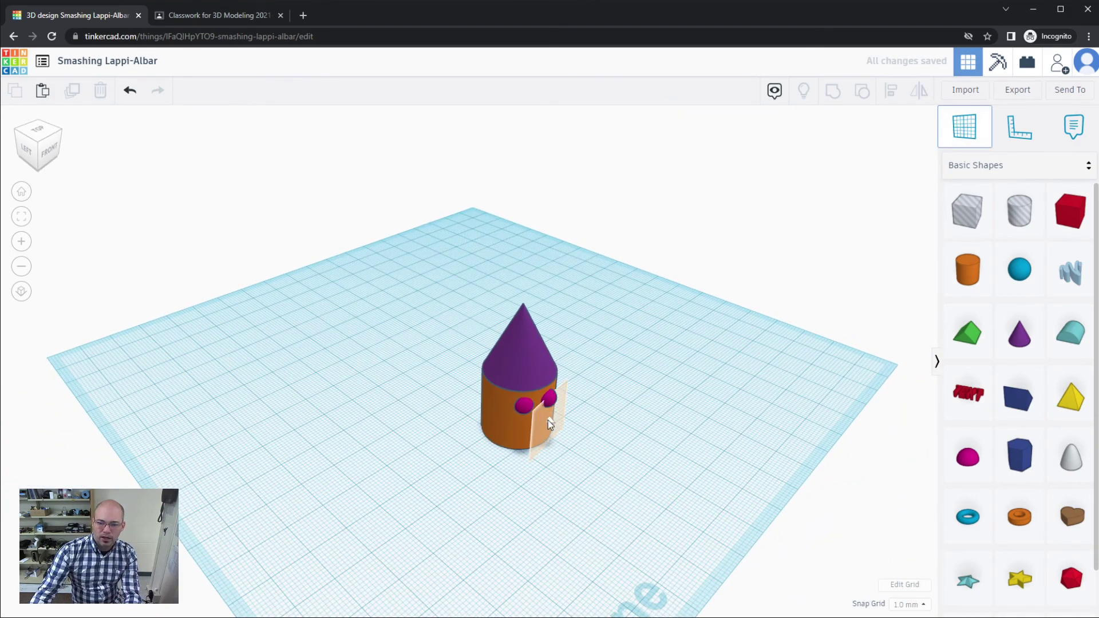
pyautogui.click(540, 420)
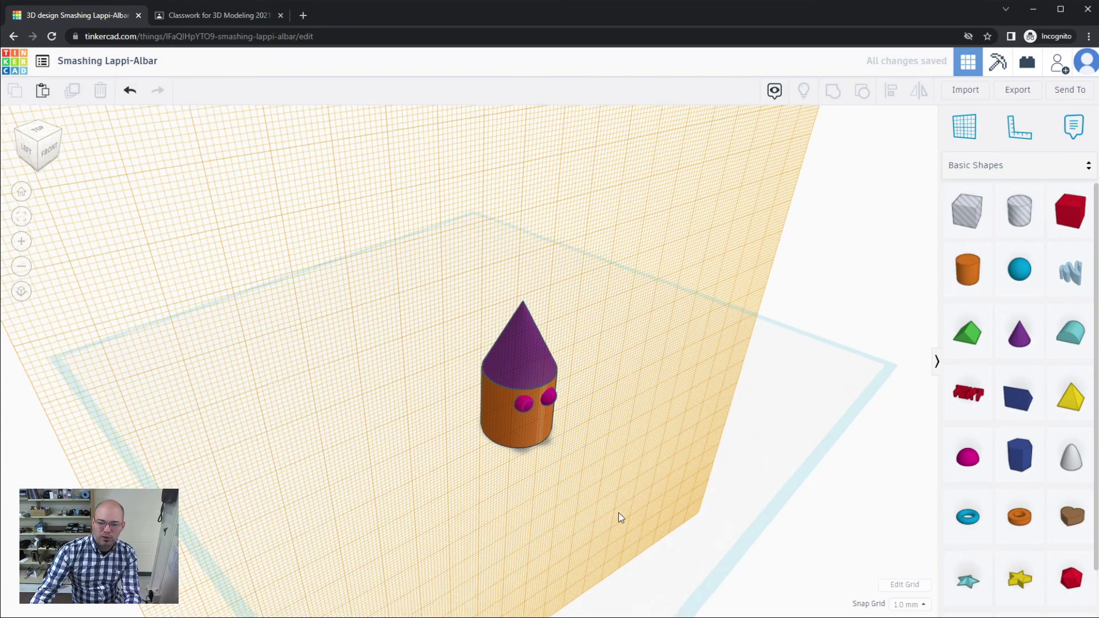
pyautogui.moveTo(1020, 269); pyautogui.dragTo(502, 389)
pyautogui.moveTo(489, 498); pyautogui.dragTo(442, 483, button='right')
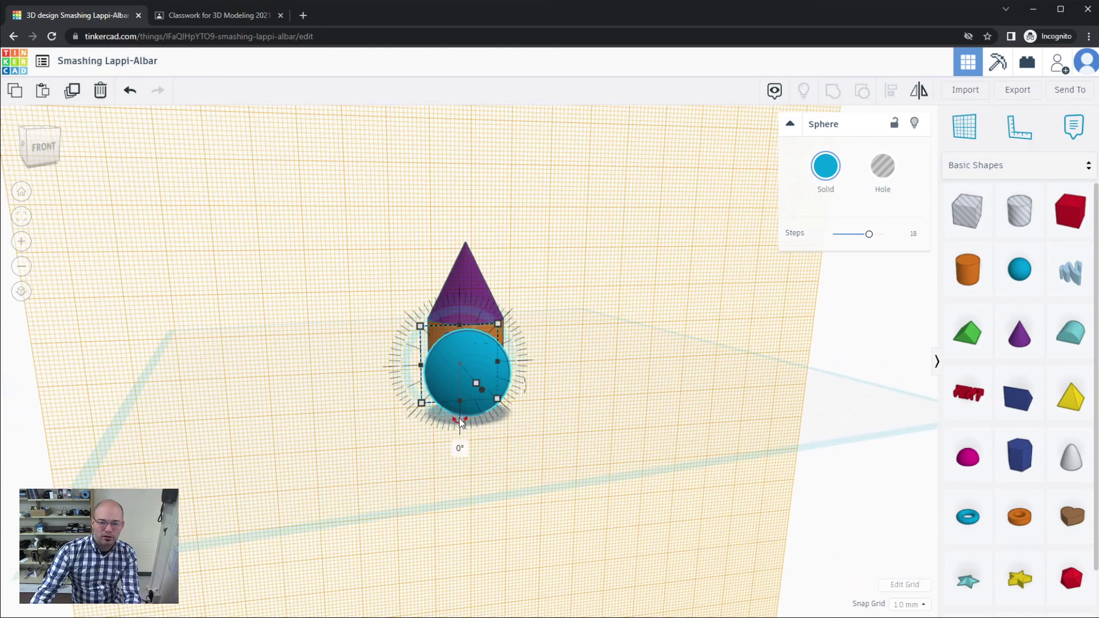
pyautogui.press('Delete')
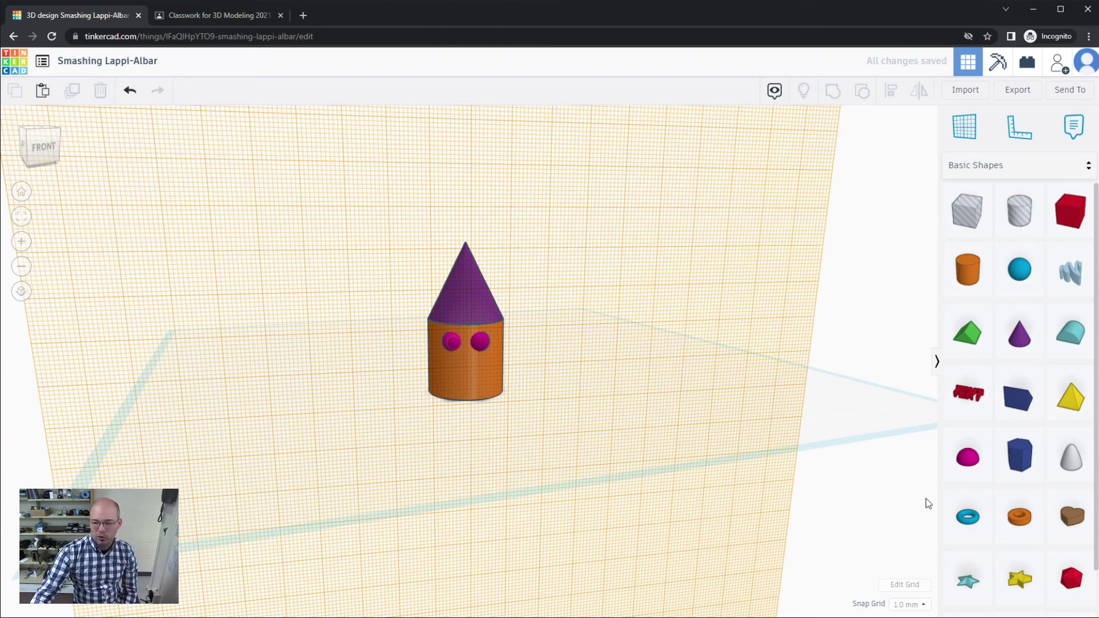
# Place a torus on the cylinder's front wall and scale it down to a small ring, undoing the unwanted resizes.
pyautogui.moveTo(972, 523); pyautogui.dragTo(464, 387)
pyautogui.click(467, 369)
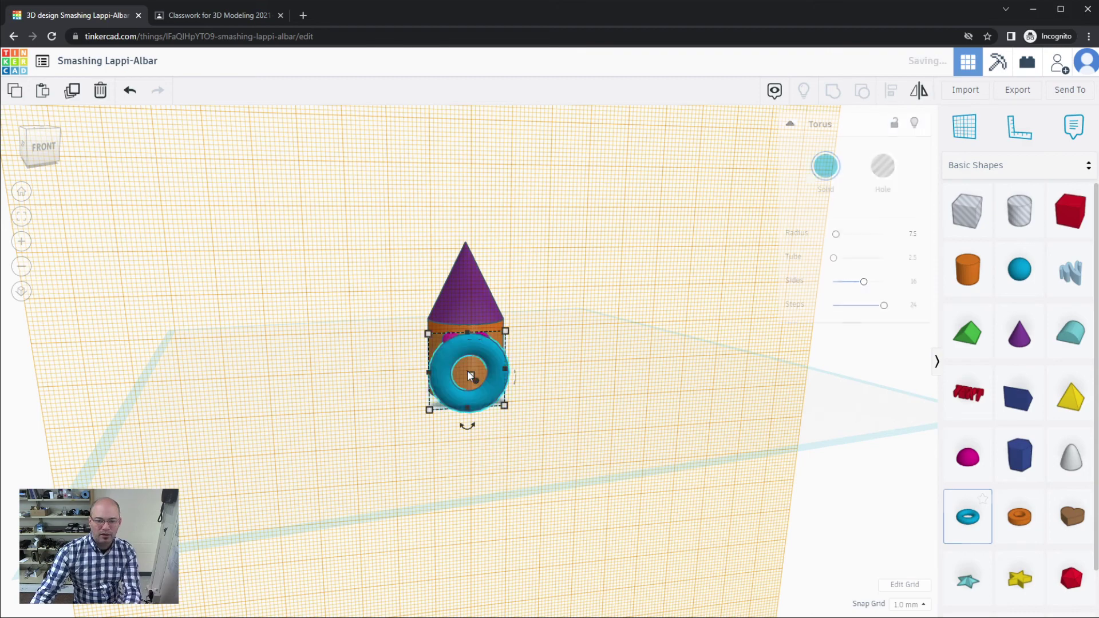
pyautogui.moveTo(493, 401); pyautogui.dragTo(467, 376)
pyautogui.hotkey('ctrl', 'z')
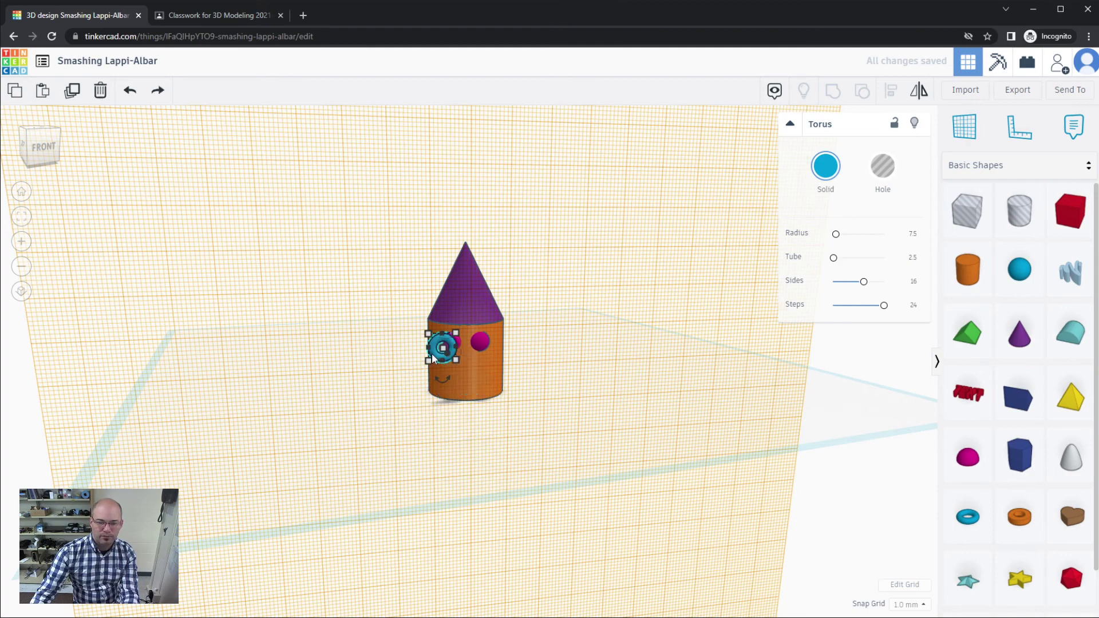
pyautogui.moveTo(432, 352); pyautogui.dragTo(452, 373)
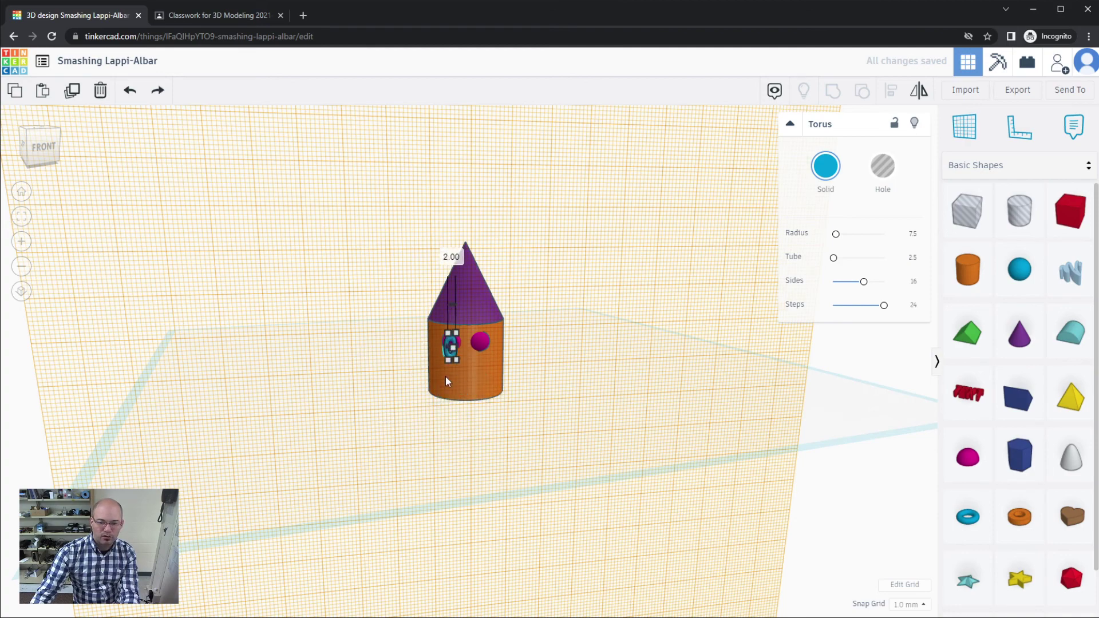
pyautogui.hotkey('ctrl', 'z')
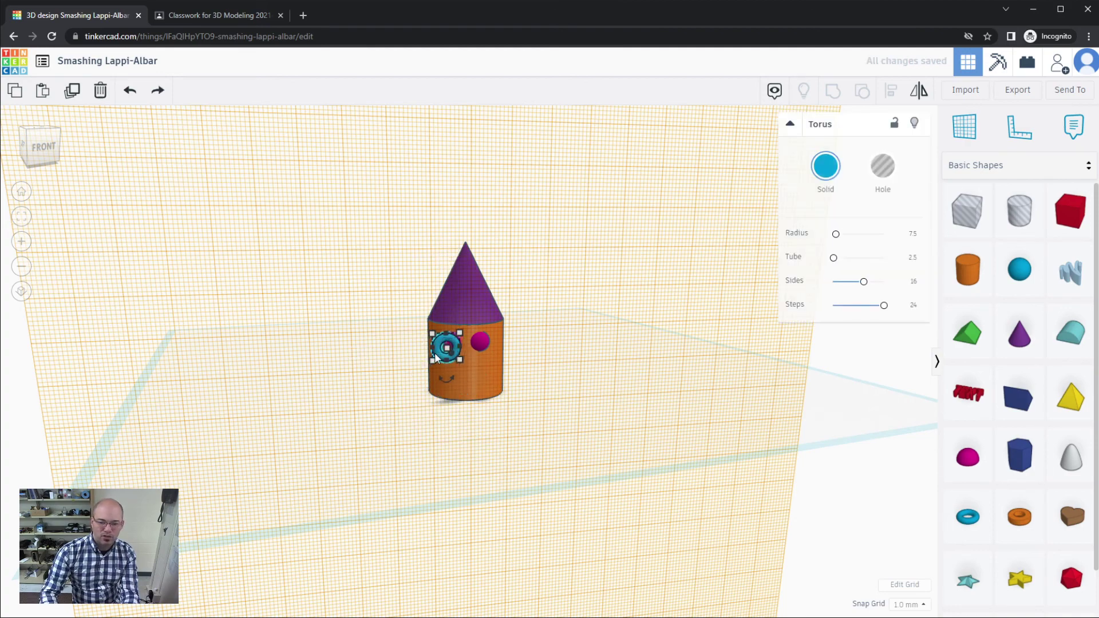
# Nudge the small torus across and down the cylinder's wall to form a mouth below the eyes, sinking it slightly into the wall.
pyautogui.press('Right')
pyautogui.press('Right')
pyautogui.press('Right')
pyautogui.hotkey('ctrl', 'Down')
pyautogui.hotkey('ctrl', 'Down')
pyautogui.hotkey('ctrl', 'Down')
pyautogui.hotkey('ctrl', 'Down')
pyautogui.press('Right')
pyautogui.press('Right')
pyautogui.press('Right')
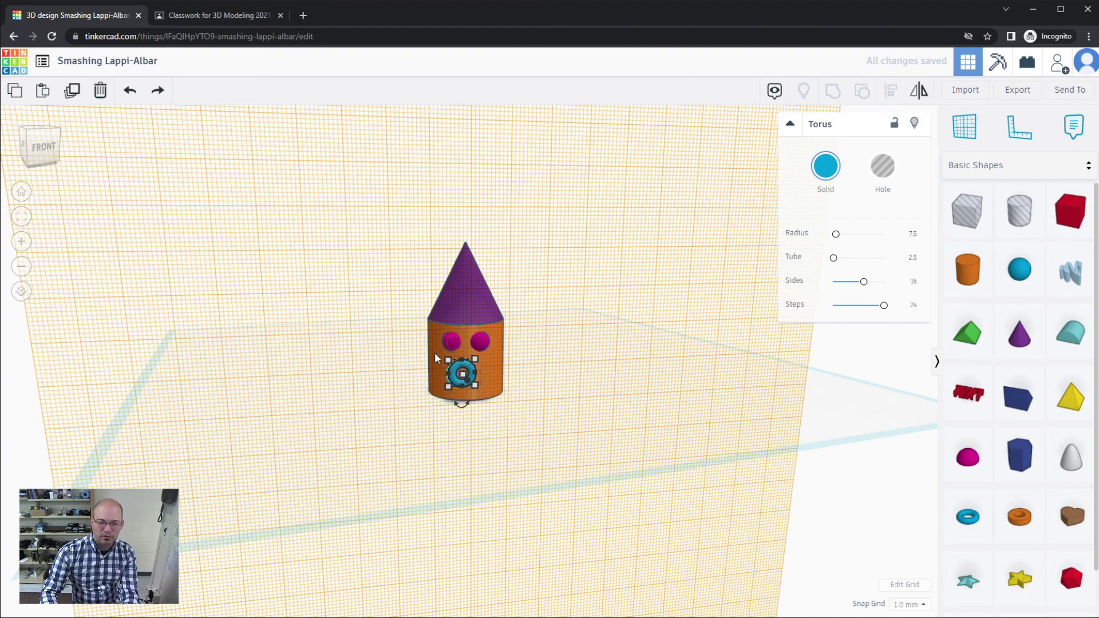
pyautogui.hotkey('ctrl', 'Down')
# Return the workplane to the default horizontal grid, deselect the torus and view the finished face from the front.
pyautogui.moveTo(517, 445)
pyautogui.mouseDown(button='right')
pyautogui.moveTo(699, 430)
pyautogui.moveTo(500, 441)
pyautogui.mouseUp(button='right')
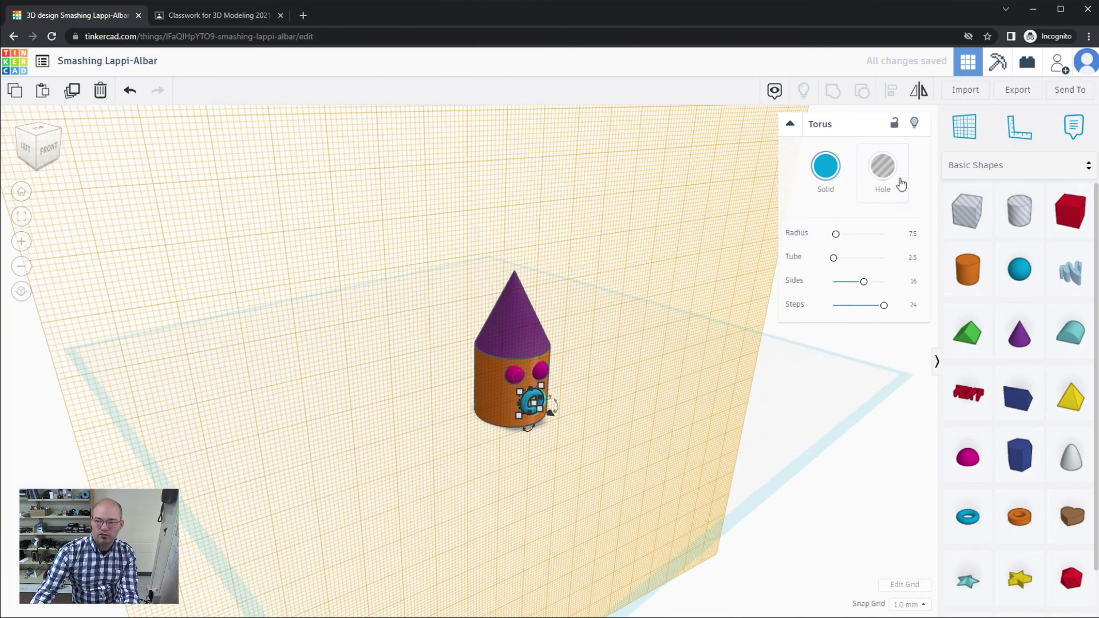
pyautogui.click(964, 127)
pyautogui.click(878, 430)
pyautogui.moveTo(683, 524); pyautogui.dragTo(601, 481, button='right')
pyautogui.click(564, 451)
pyautogui.scroll(4, 514, 435)
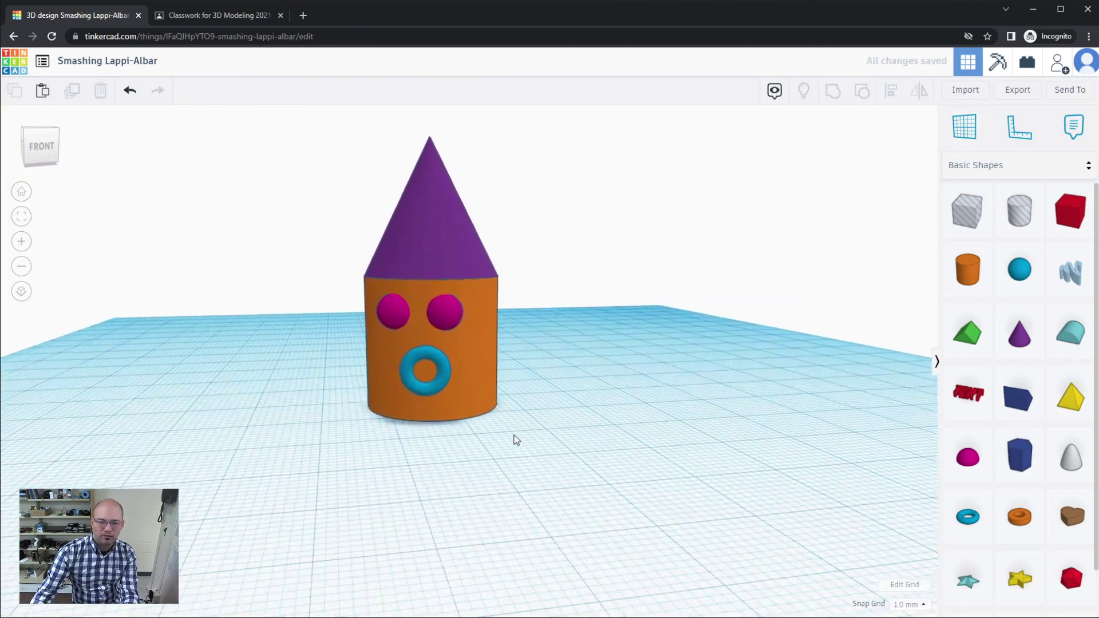
pyautogui.moveTo(555, 449); pyautogui.dragTo(356, 474, button='right')
pyautogui.press('Home')
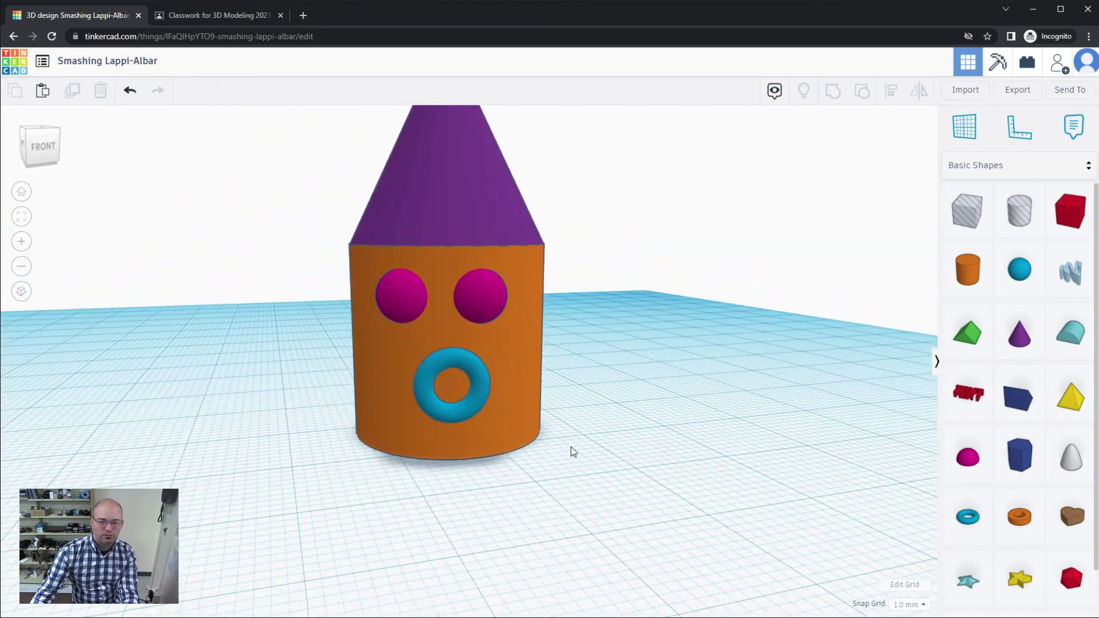